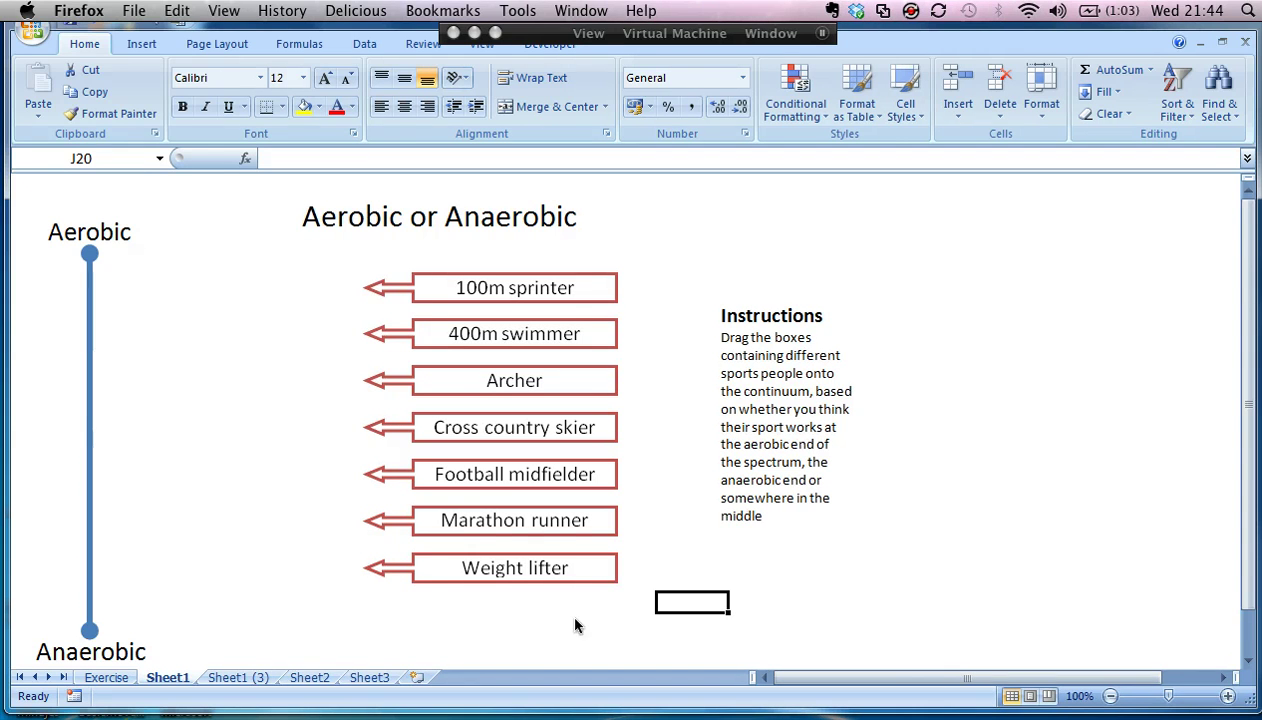
Switch to the Exercise sheet and review the list of sports people in column L
click(102, 678)
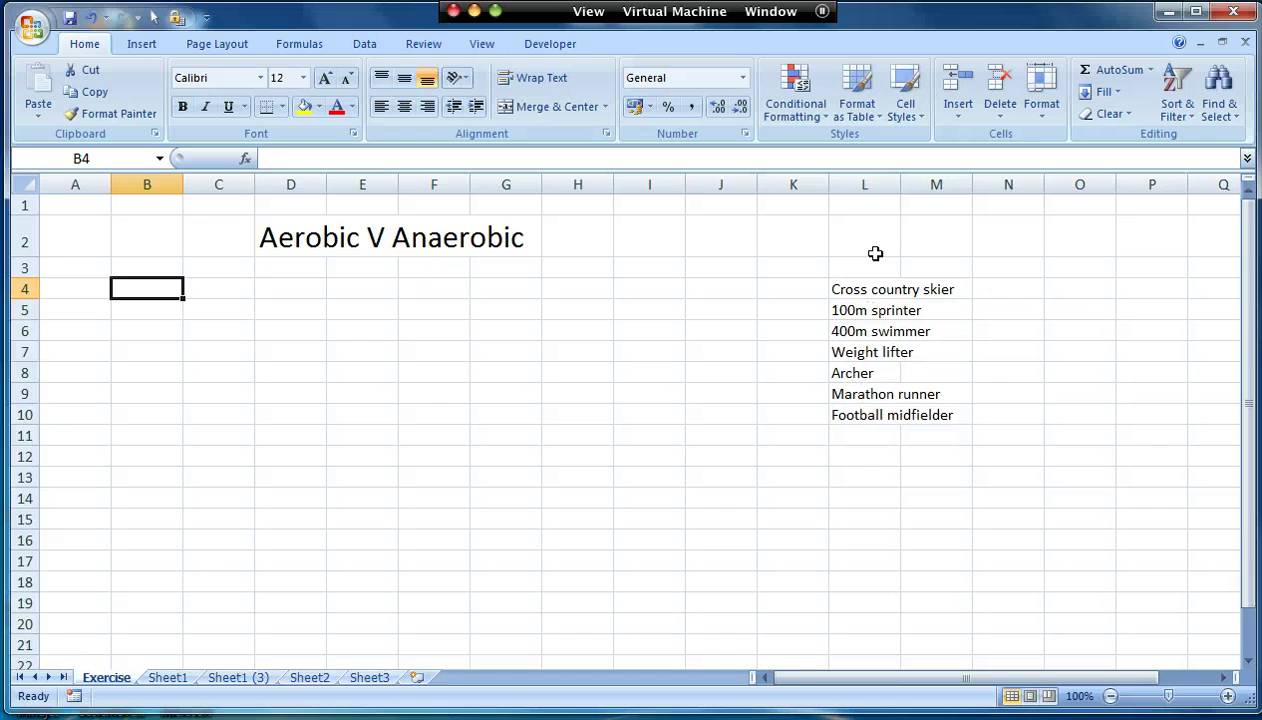
drag(855, 331, 859, 394)
click(859, 452)
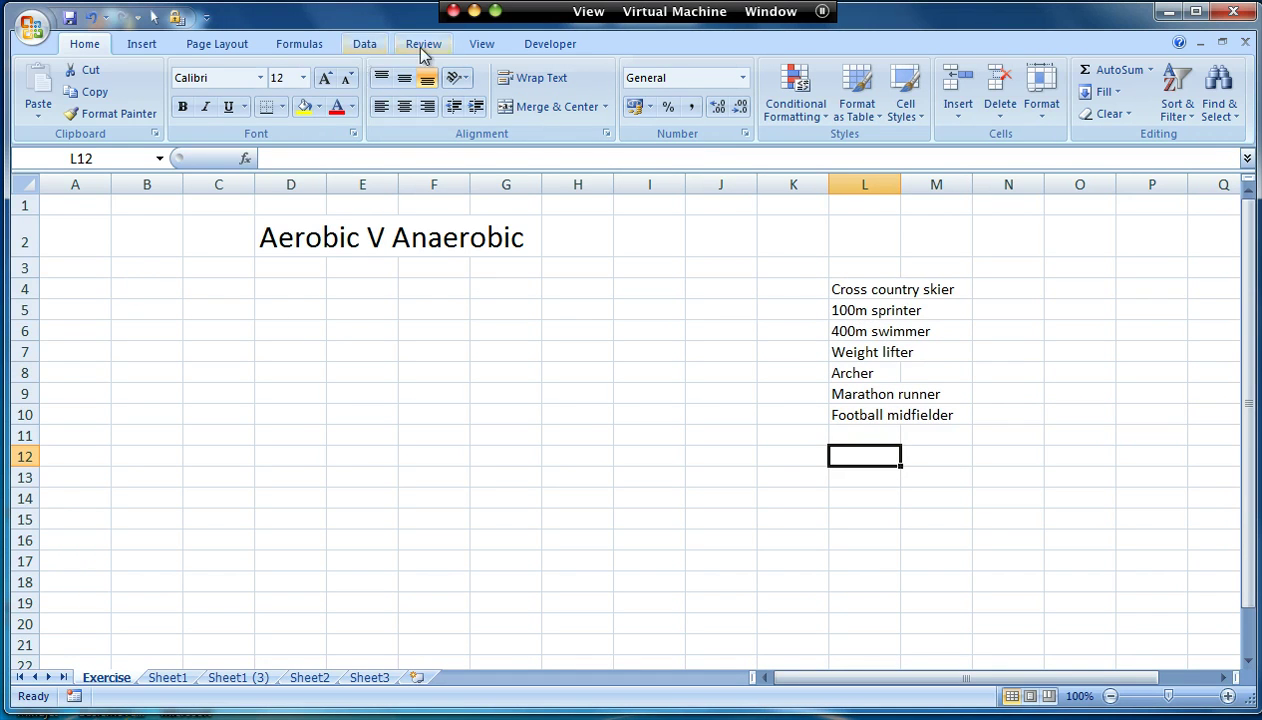
Insert a text box reading "Aerobic" near cell B4
click(152, 46)
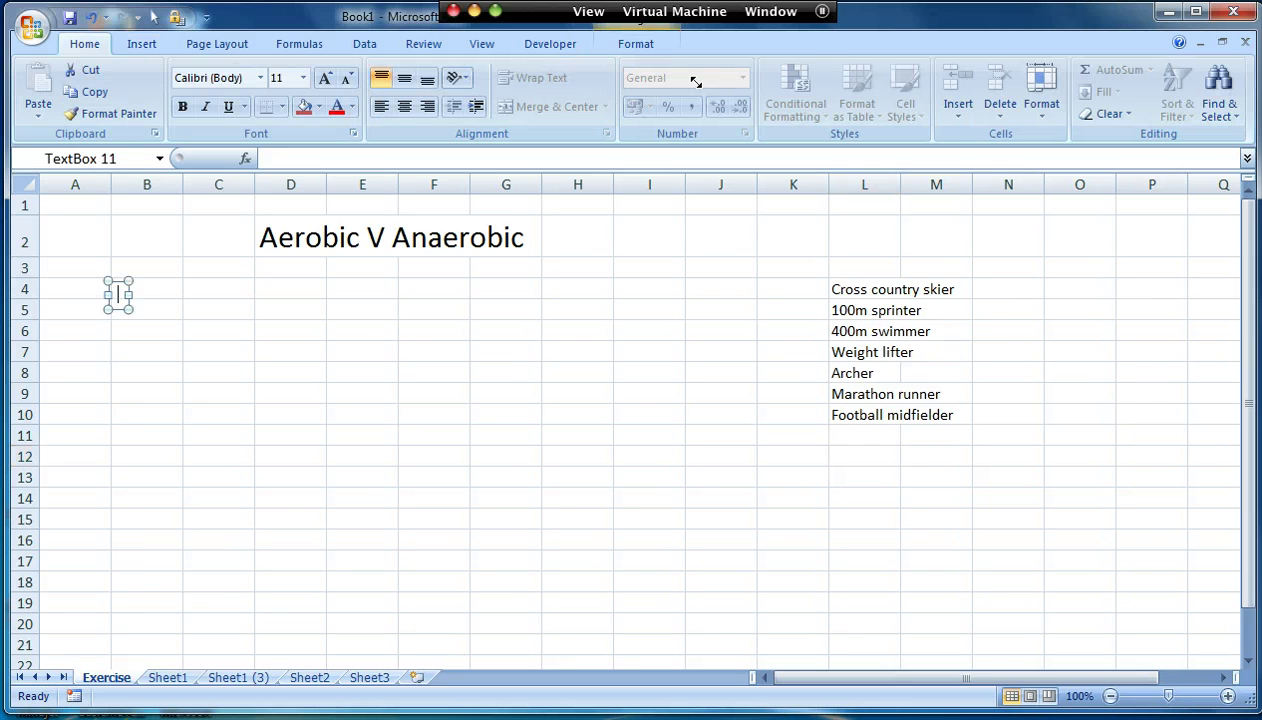
text(Aerobic)
click(135, 463)
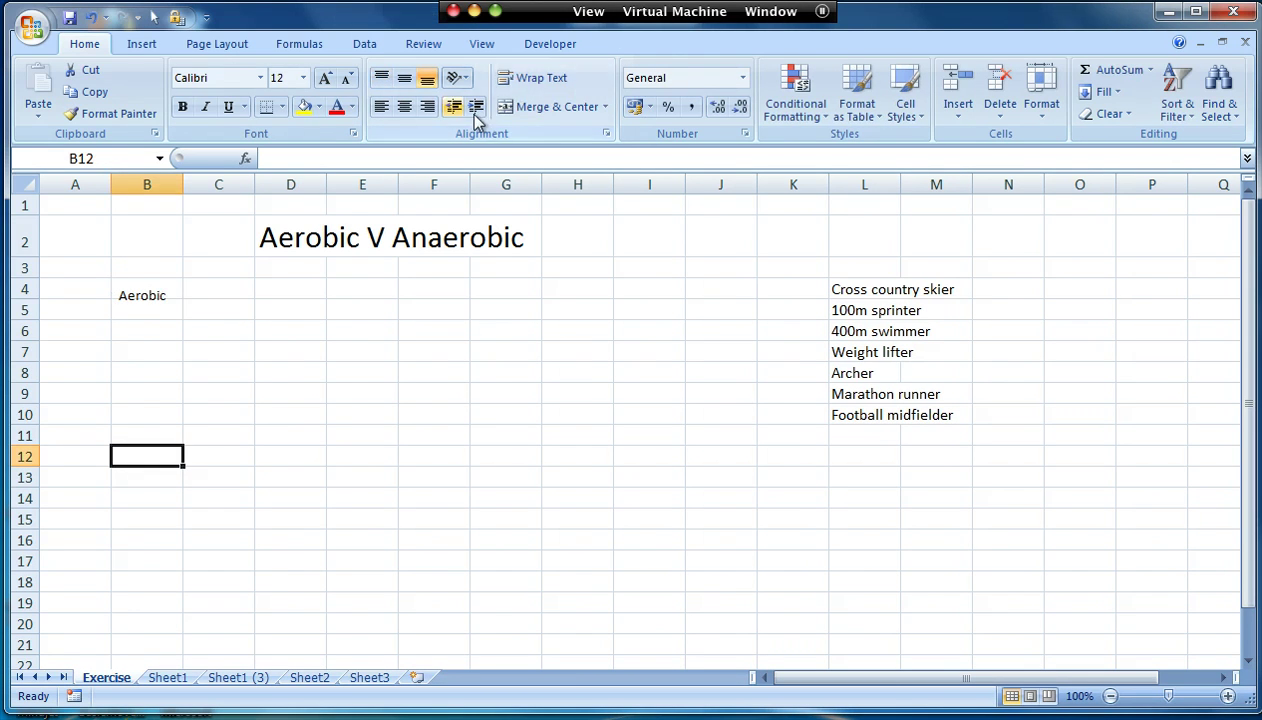
Insert a second text box reading "Anaerobic" near cell B21, below the Aerobic label
click(150, 46)
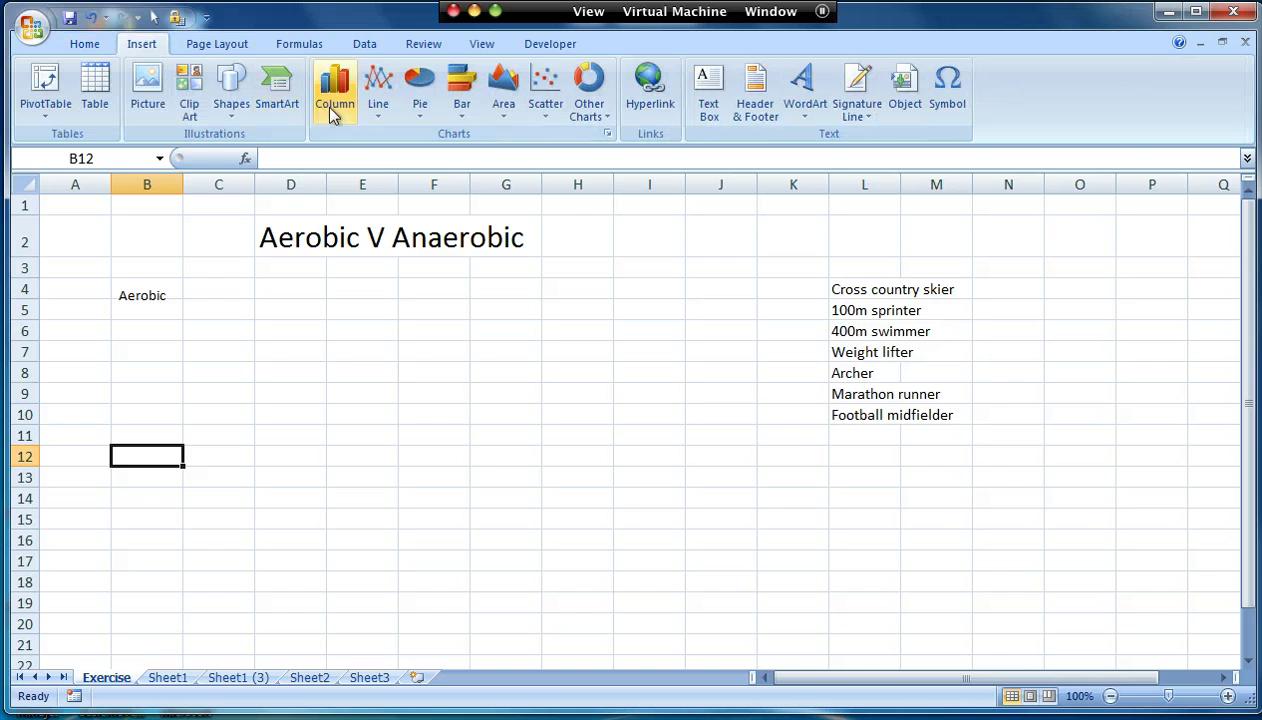
click(708, 92)
click(122, 638)
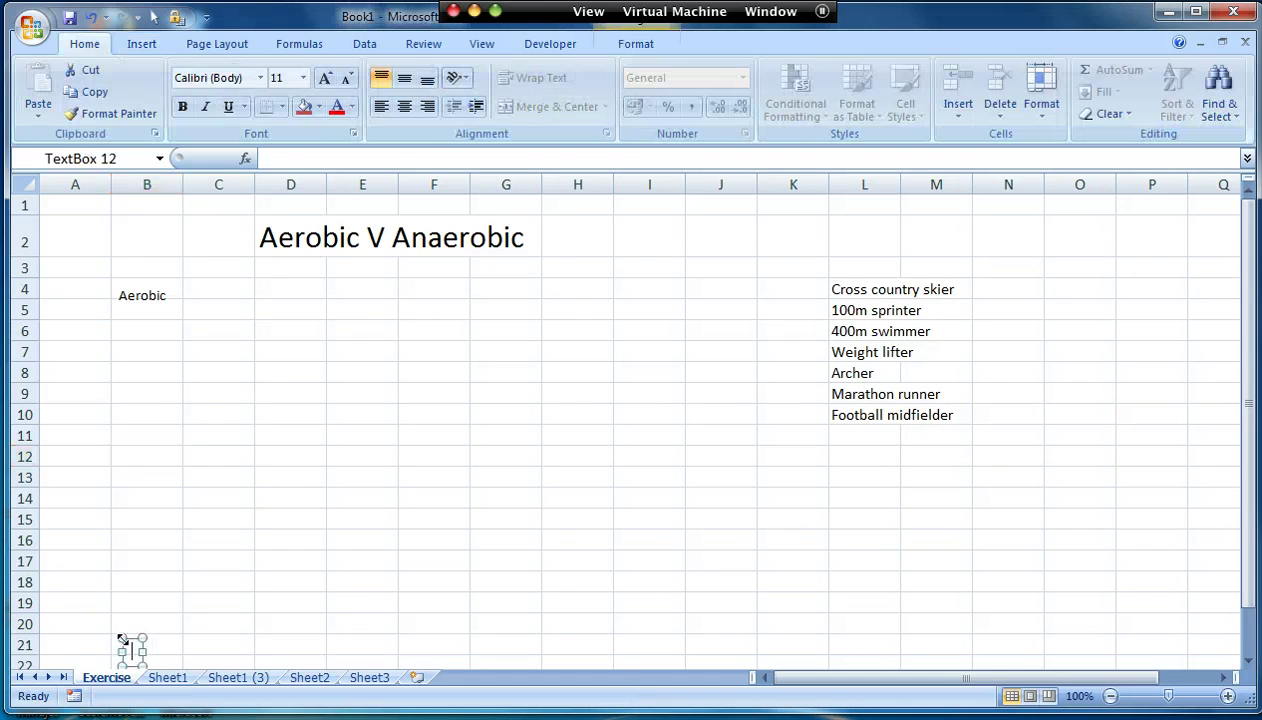
text(Anaerobic)
click(242, 624)
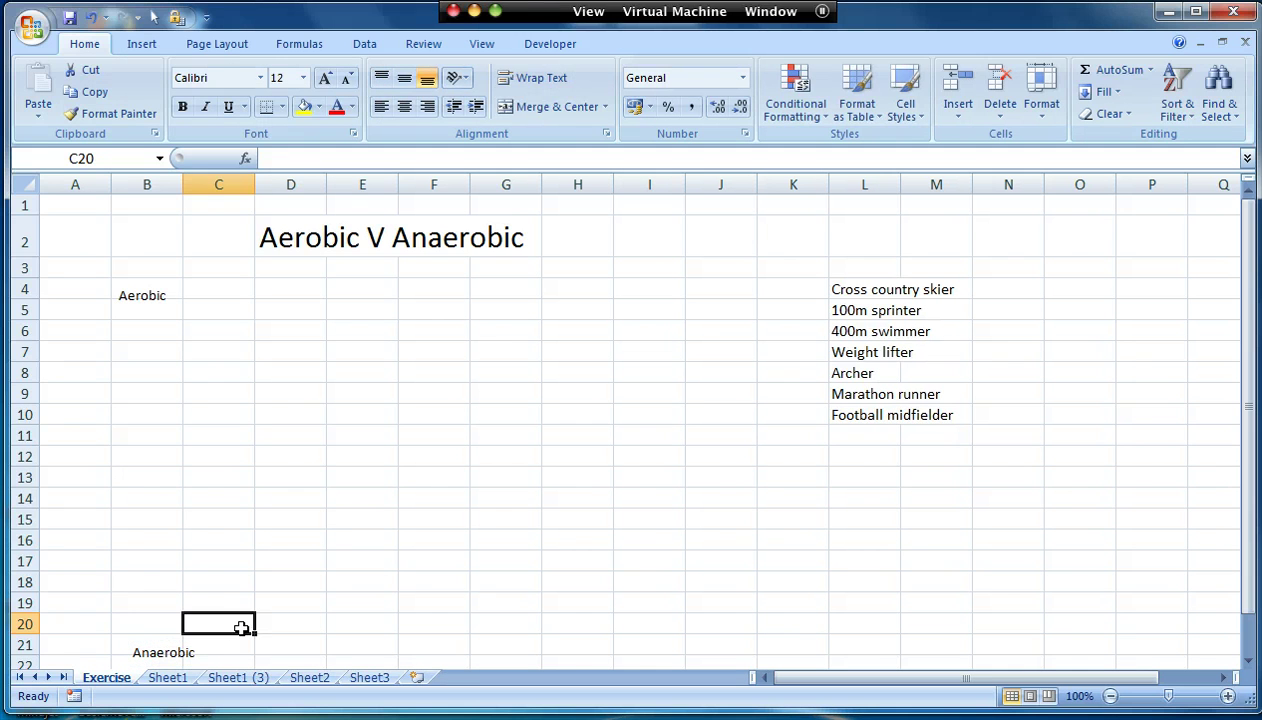
Increase the font size of both the Aerobic and Anaerobic text boxes to 18
click(172, 650)
click(168, 637)
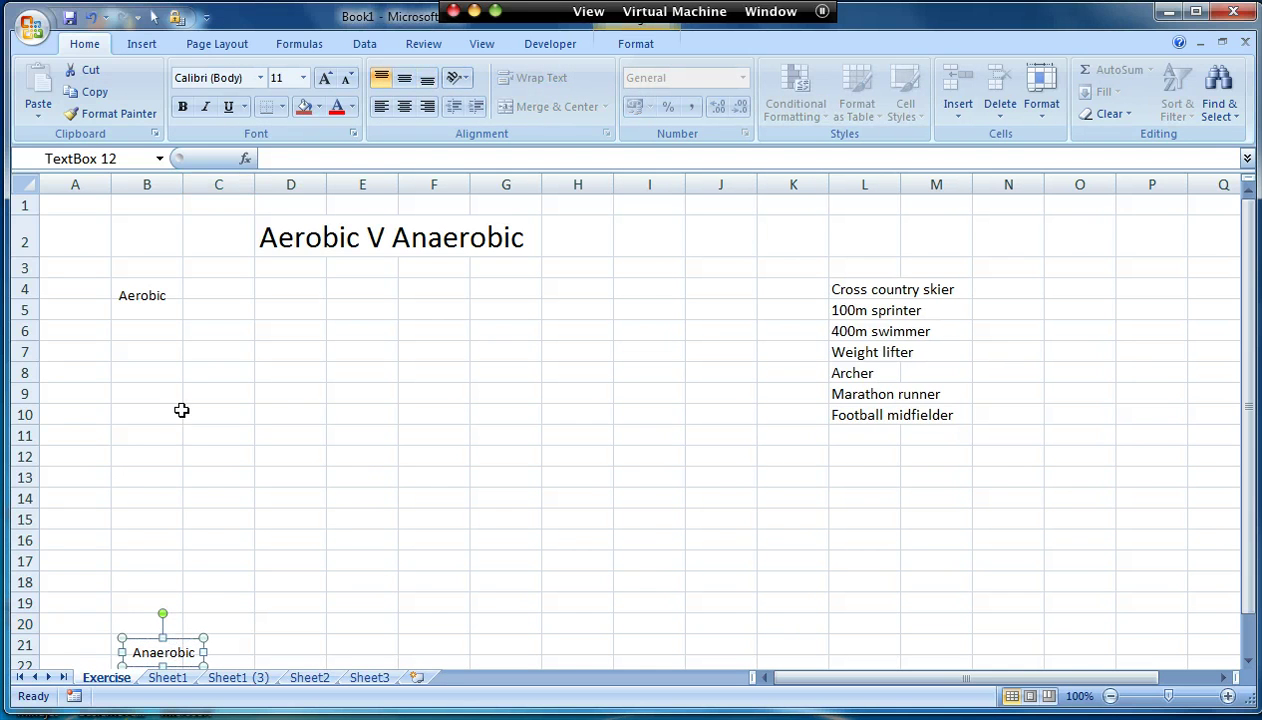
shift+click(141, 295)
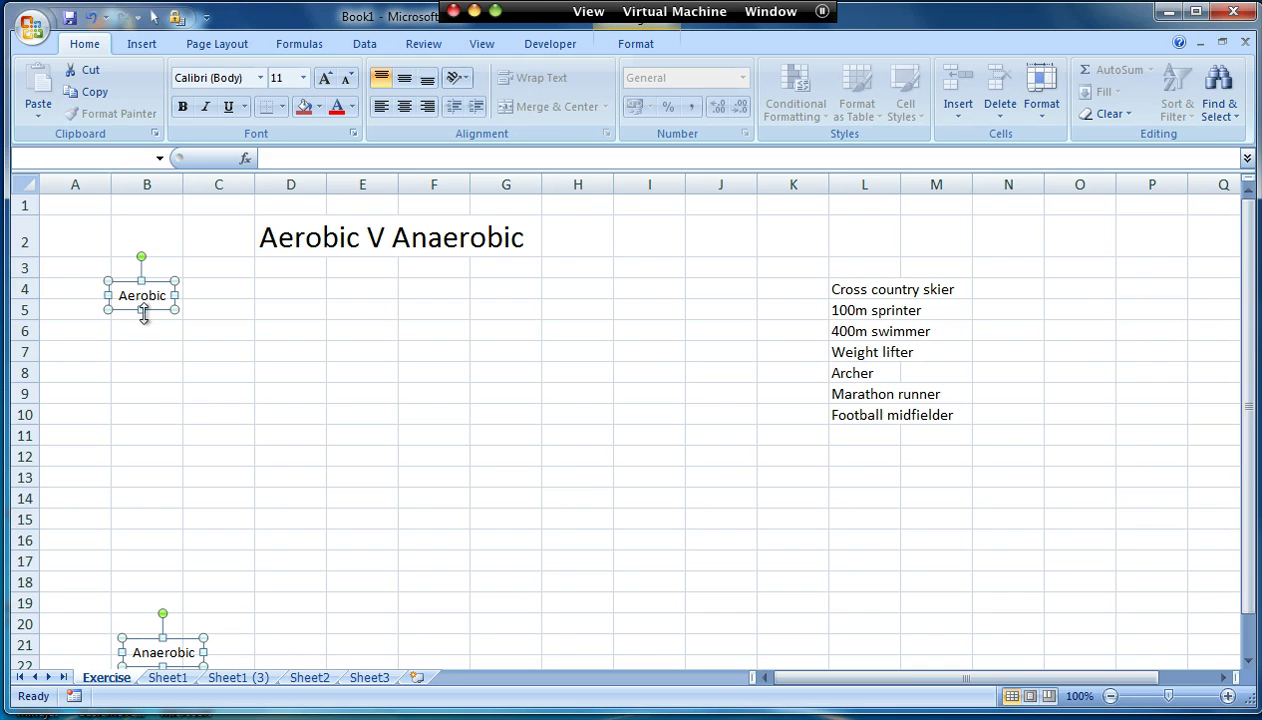
click(325, 78)
click(325, 78)
click(325, 78)
click(332, 84)
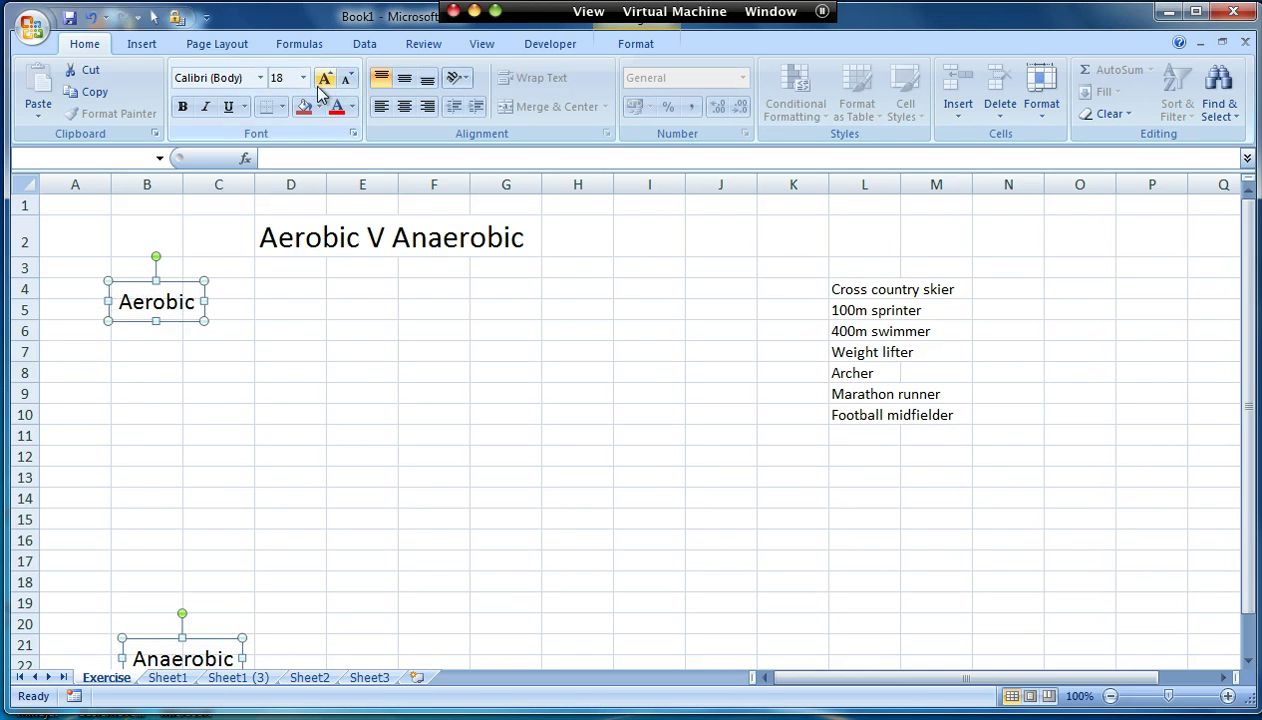
Draw a double-headed arrow connecting the bottom of the Aerobic text box to the top of the Anaerobic text box
click(141, 45)
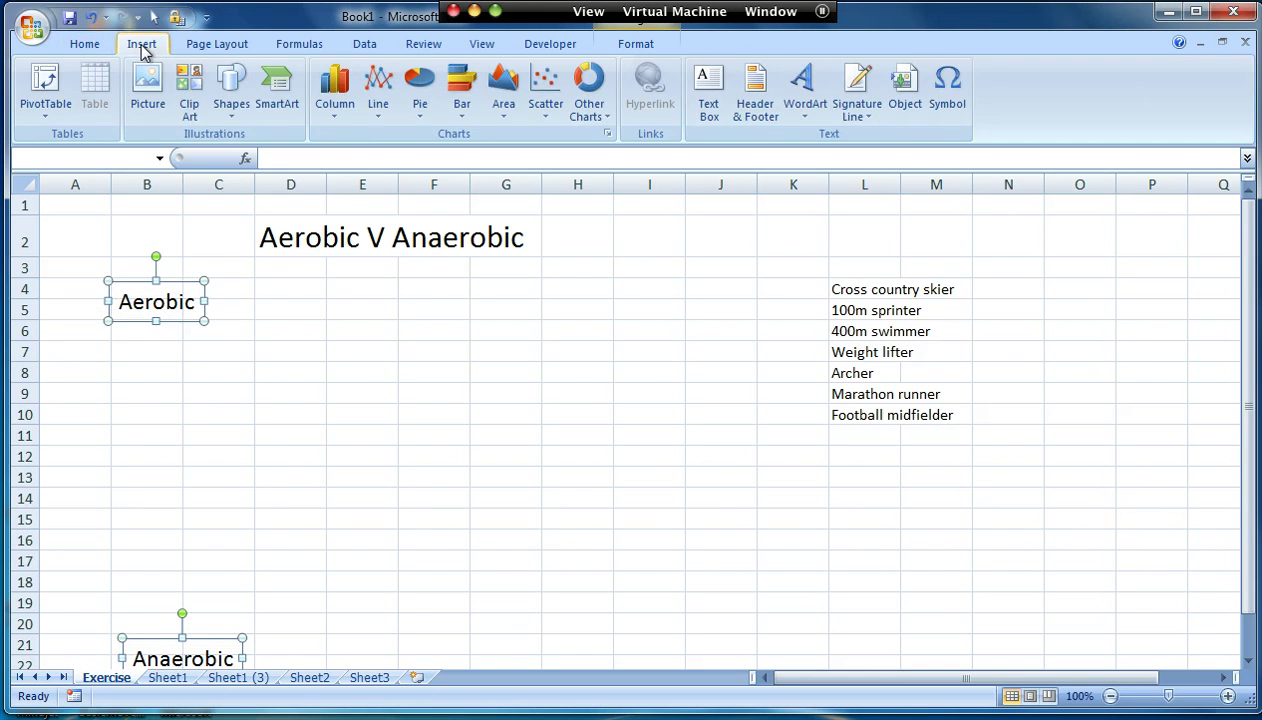
click(231, 95)
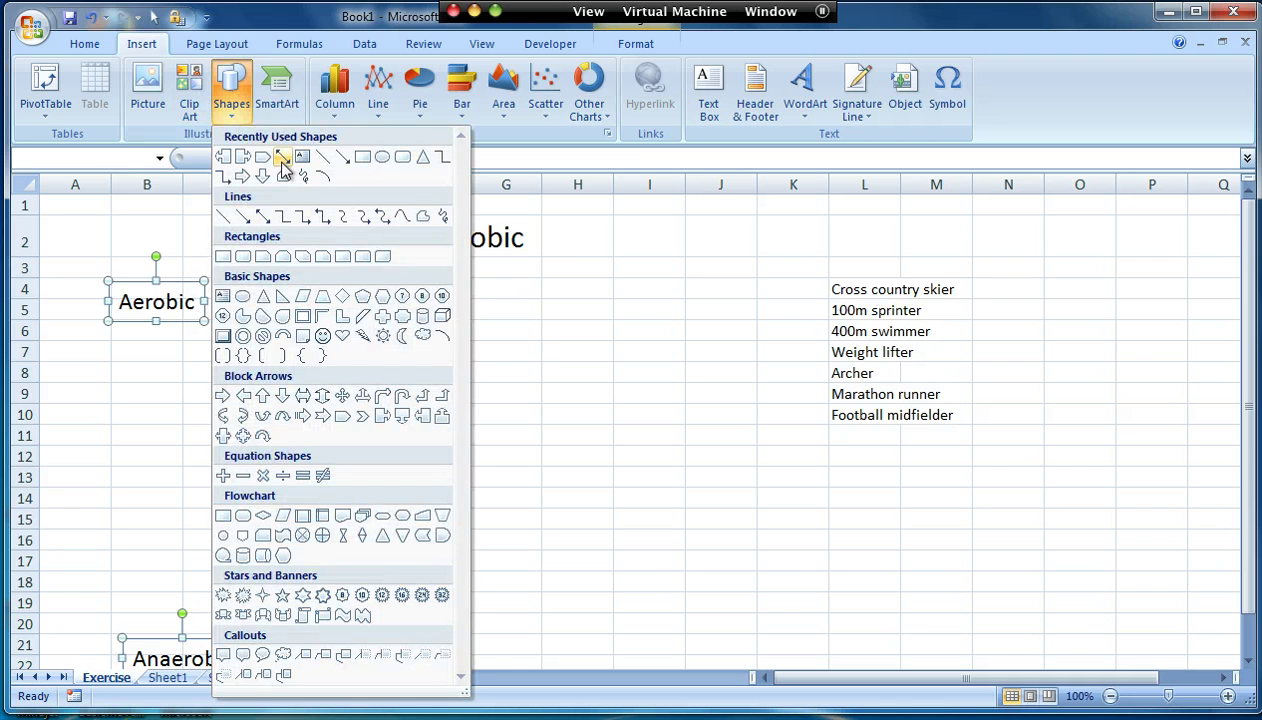
click(264, 218)
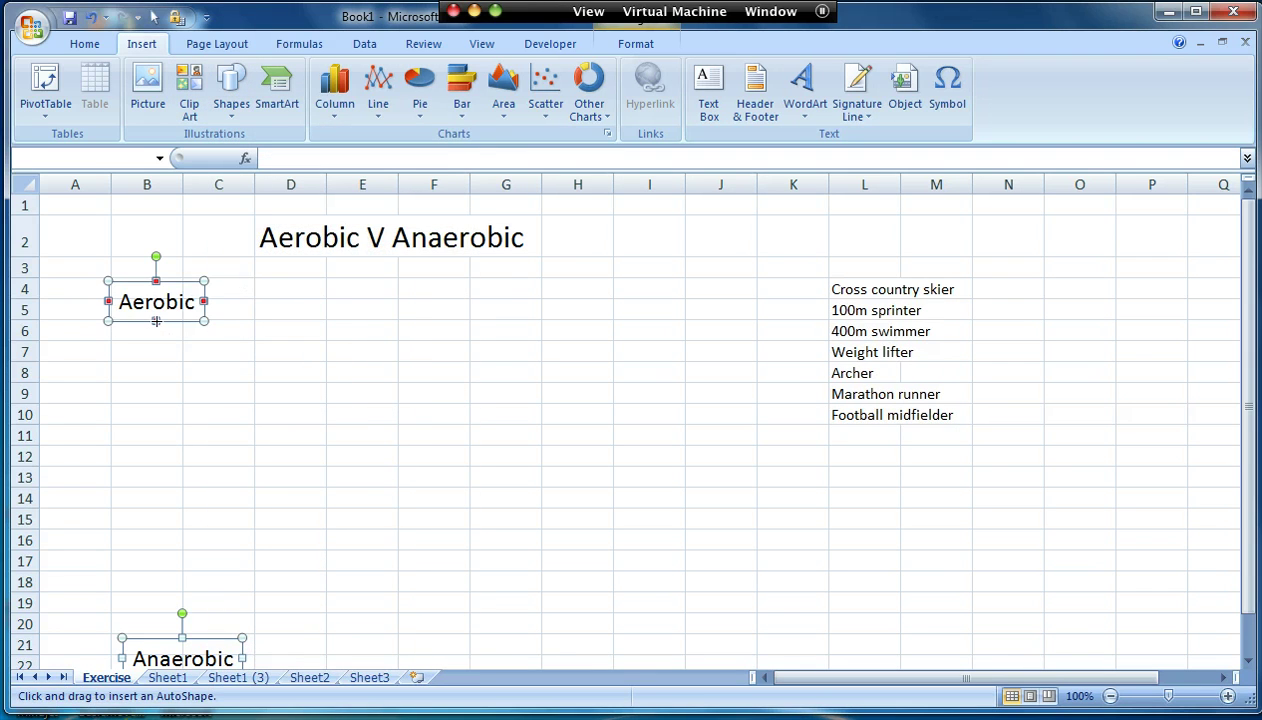
drag(158, 368, 182, 637)
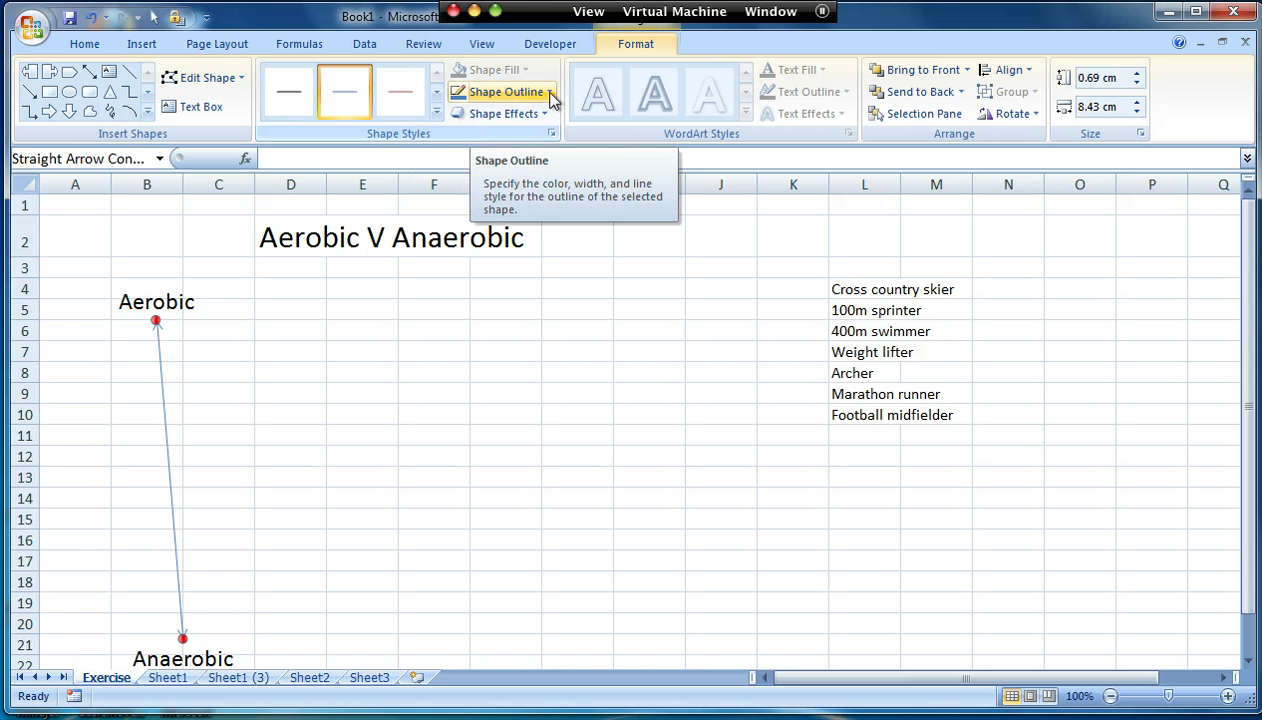
Set the connecting line's weight to 3 pt and change both arrowheads to round ends
click(550, 93)
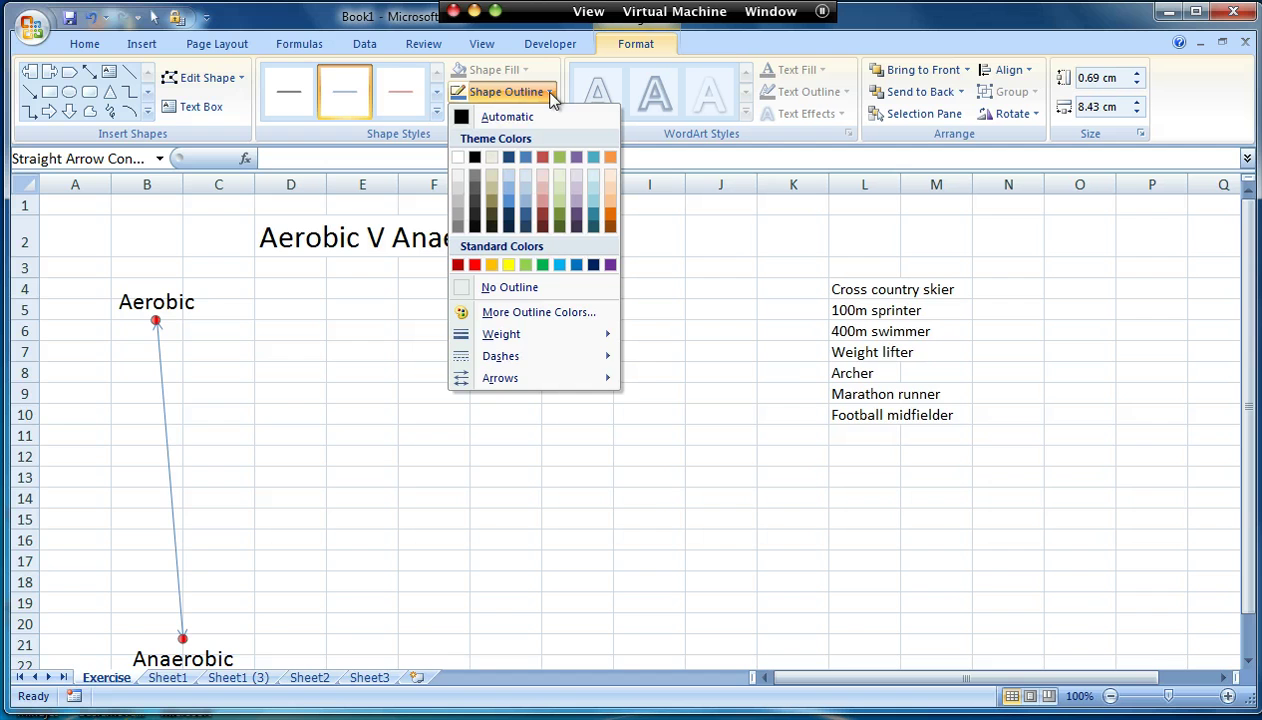
mouse_move(583, 335)
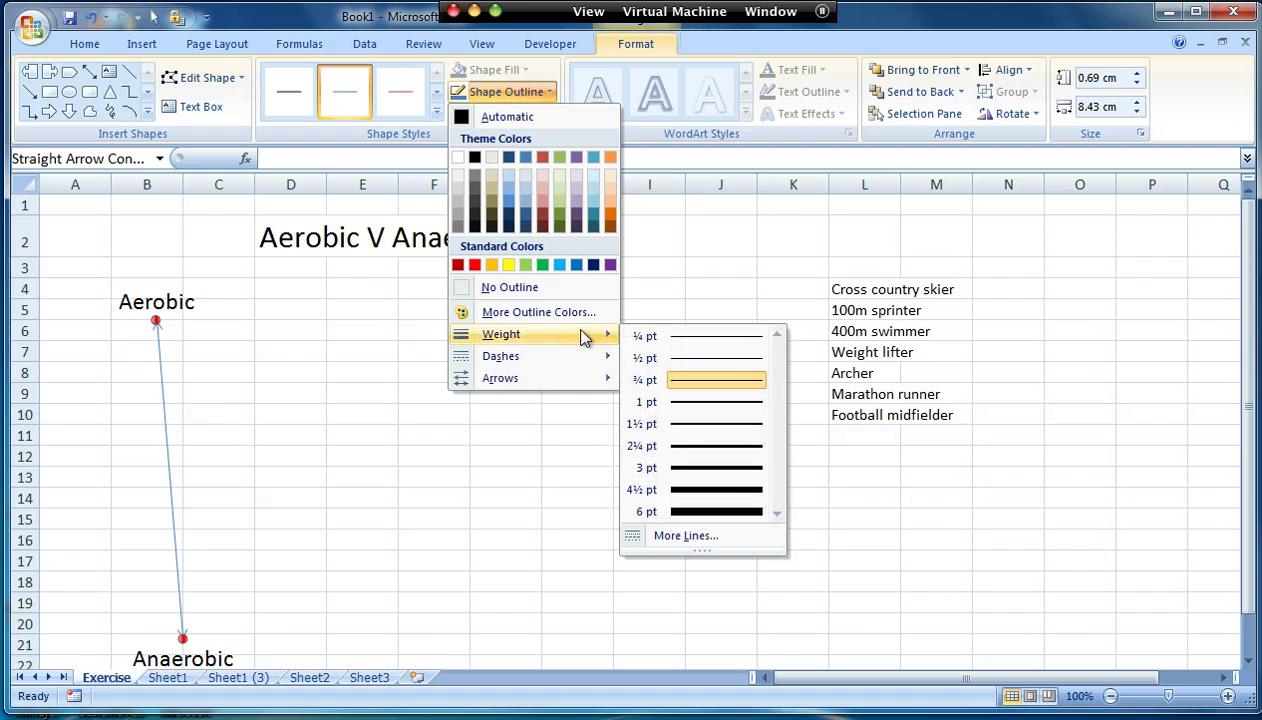
click(697, 470)
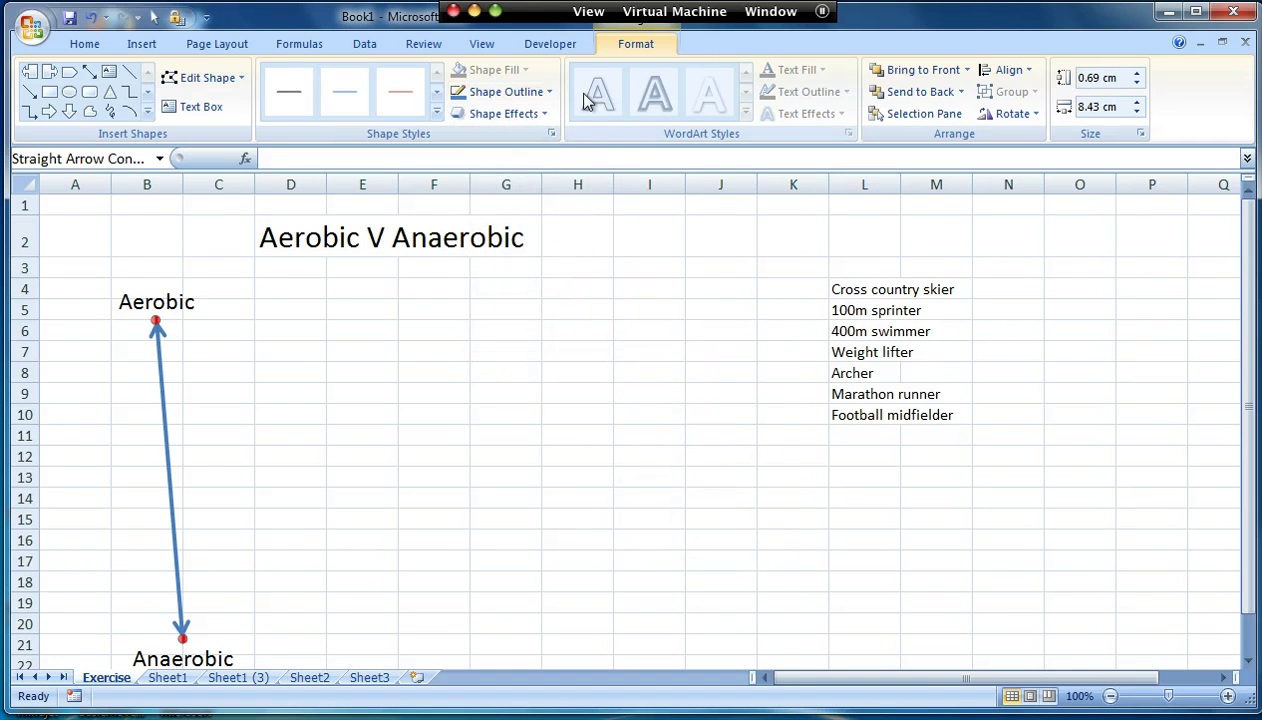
click(548, 96)
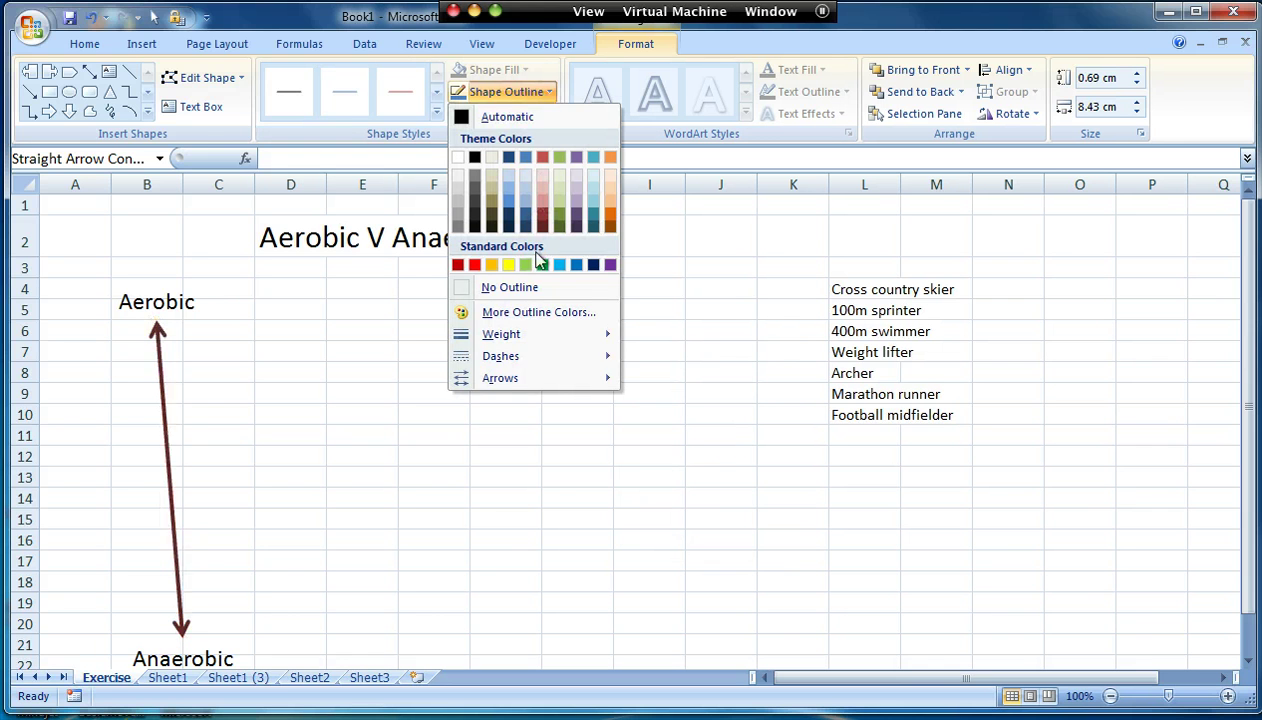
mouse_move(566, 383)
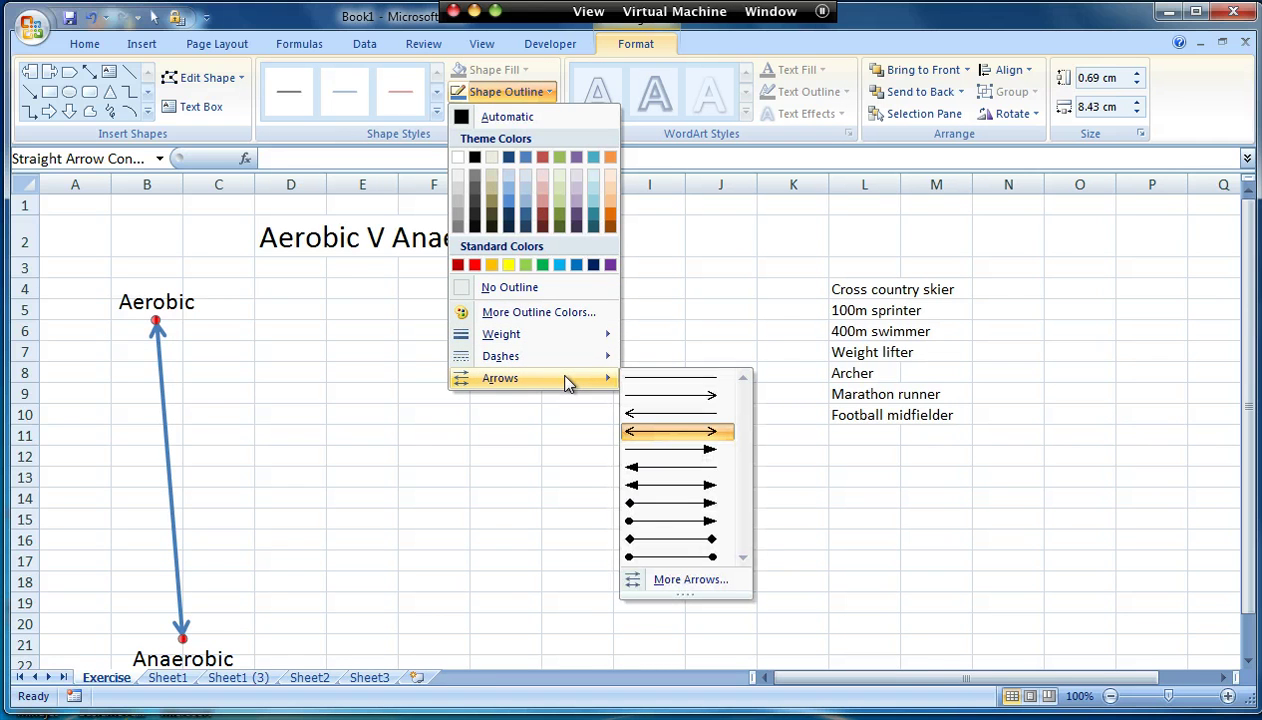
click(673, 557)
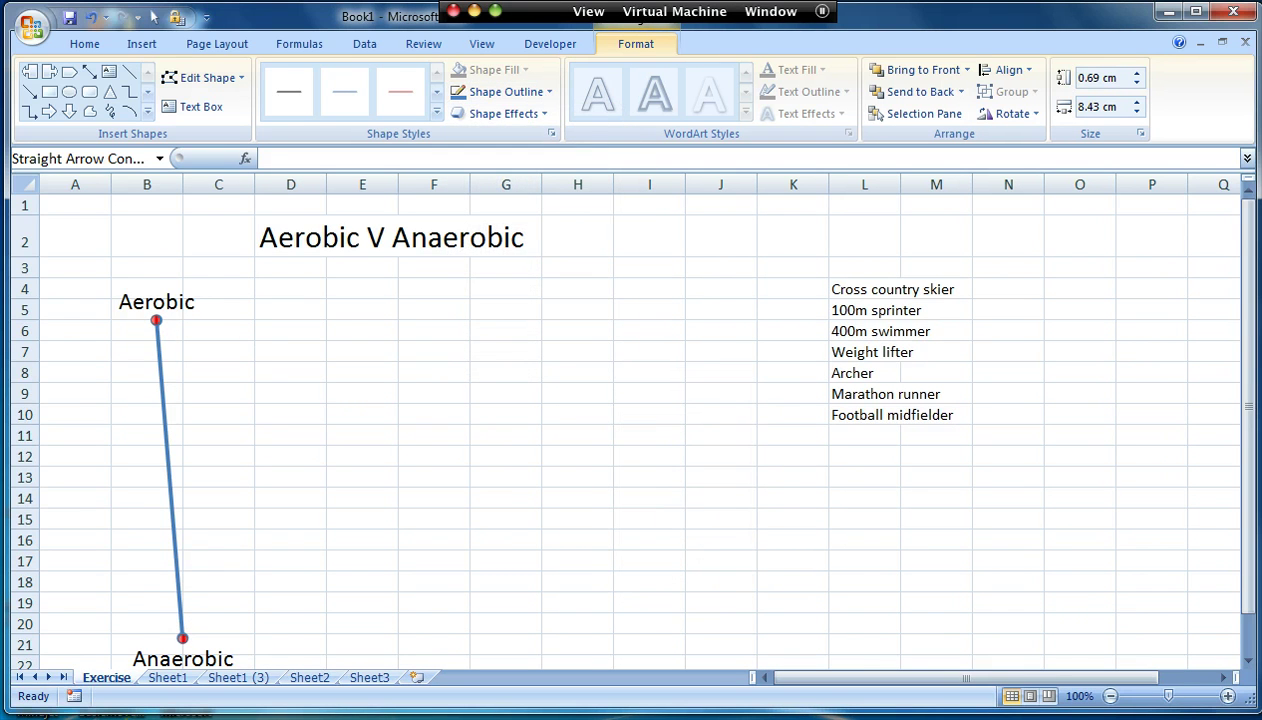
Align the Aerobic and Anaerobic text boxes by their centers so the connecting line is vertical
click(194, 302)
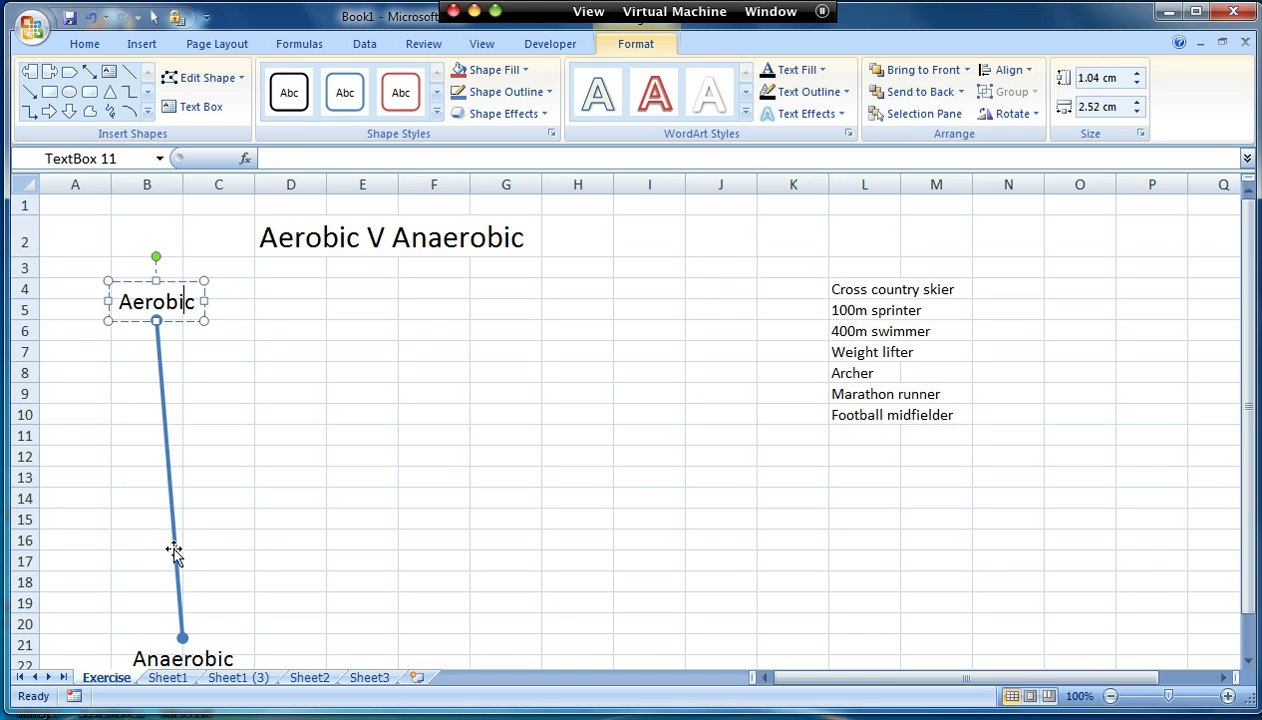
shift+click(200, 655)
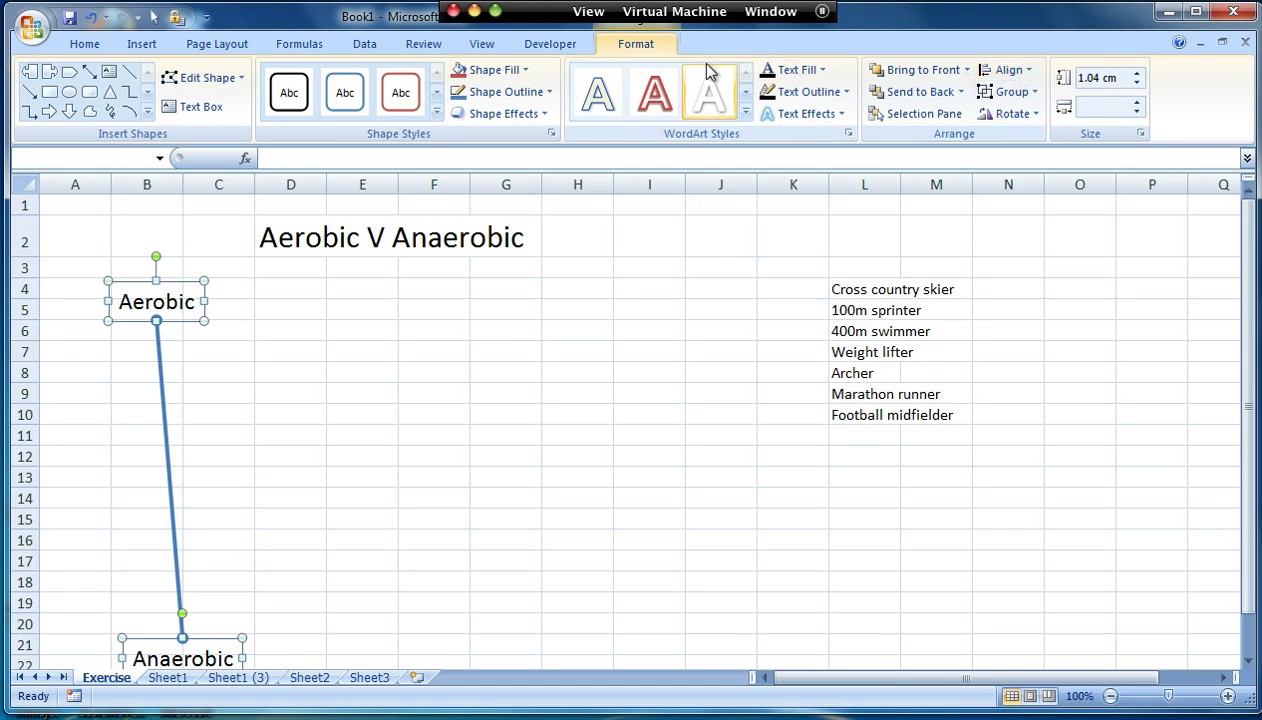
click(1030, 76)
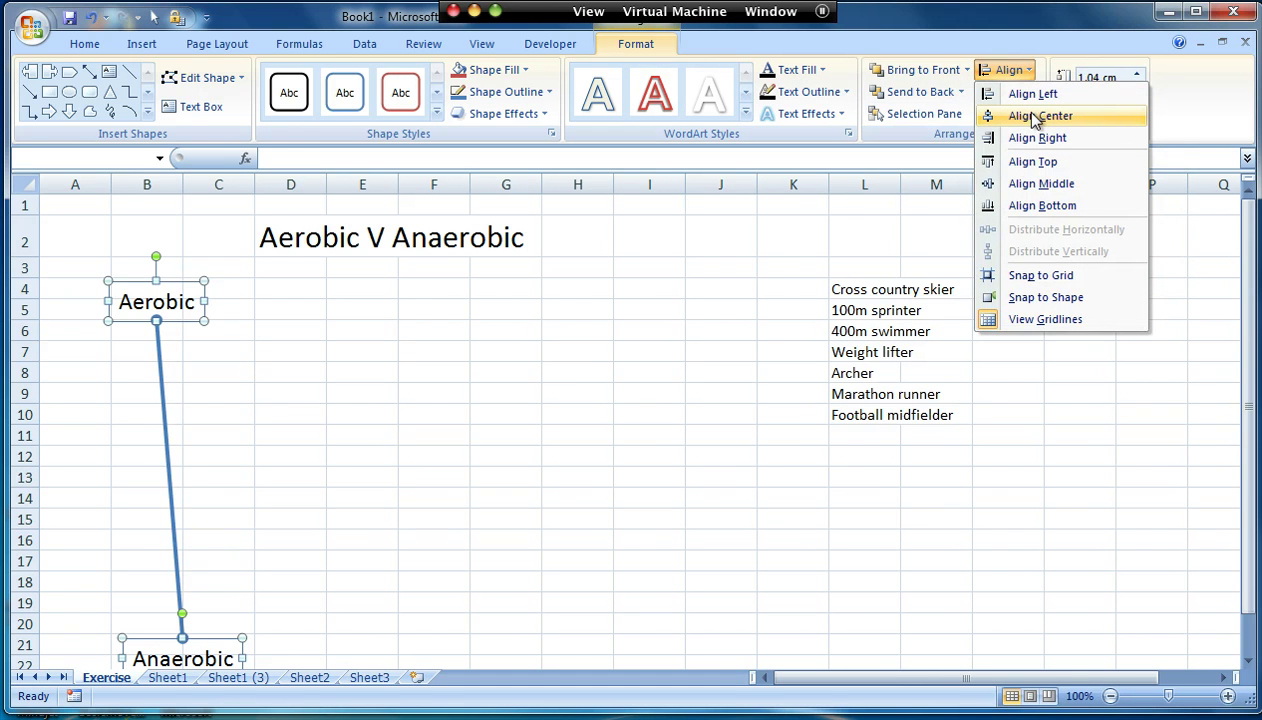
click(1035, 117)
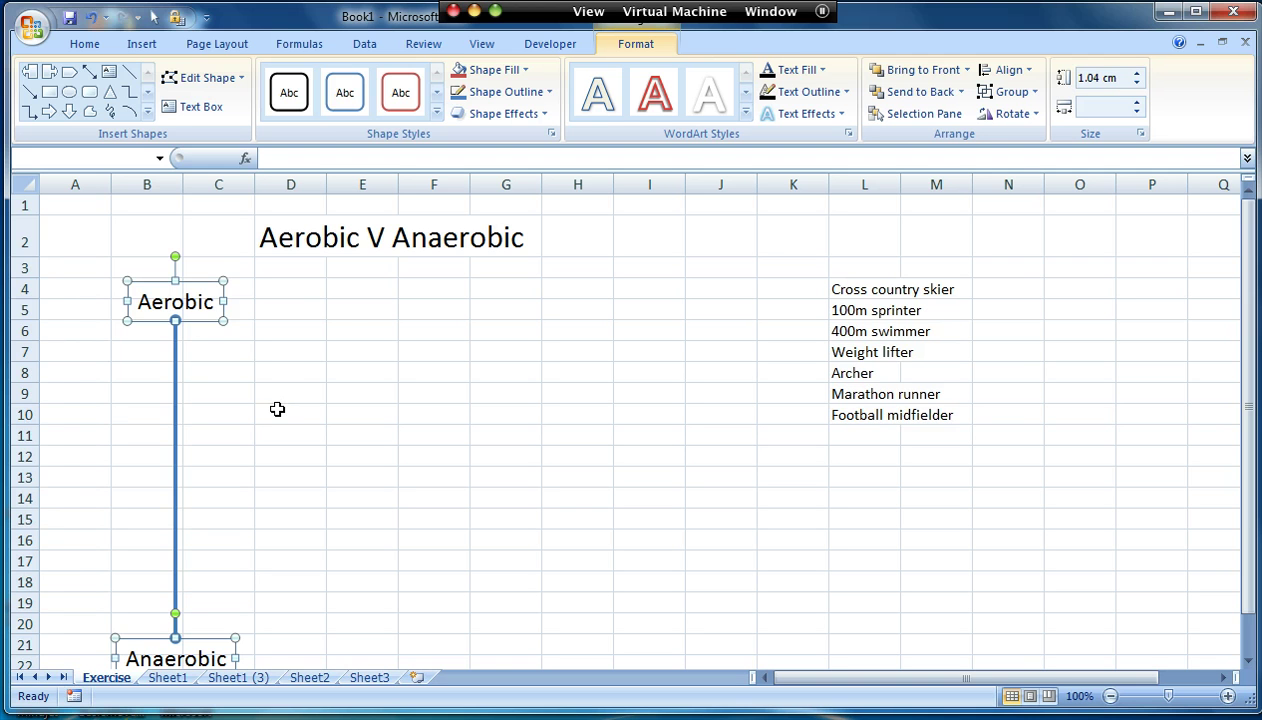
Nudge both text boxes up and left so the labels sit over columns A and B, at rows 3–4 and 20–21
key(Up)
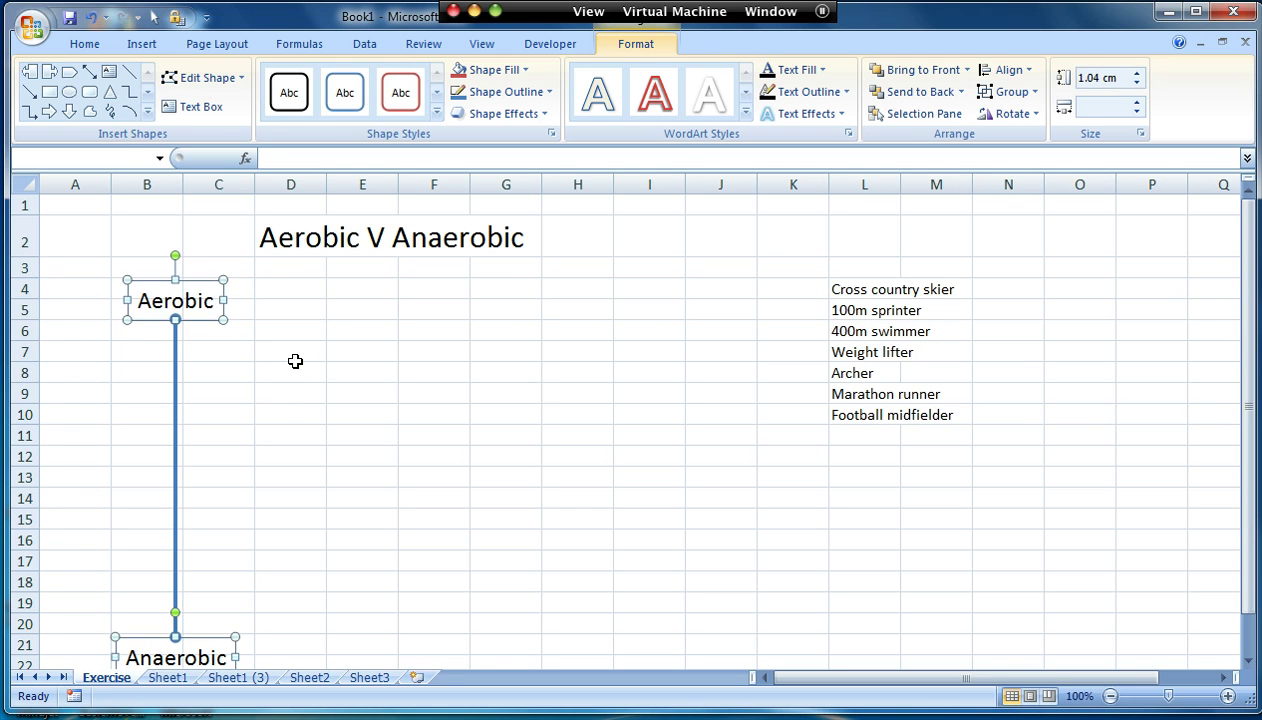
key(Up)
key(Up)
key(Up)
key(Up)
key(Up)
key(Left)
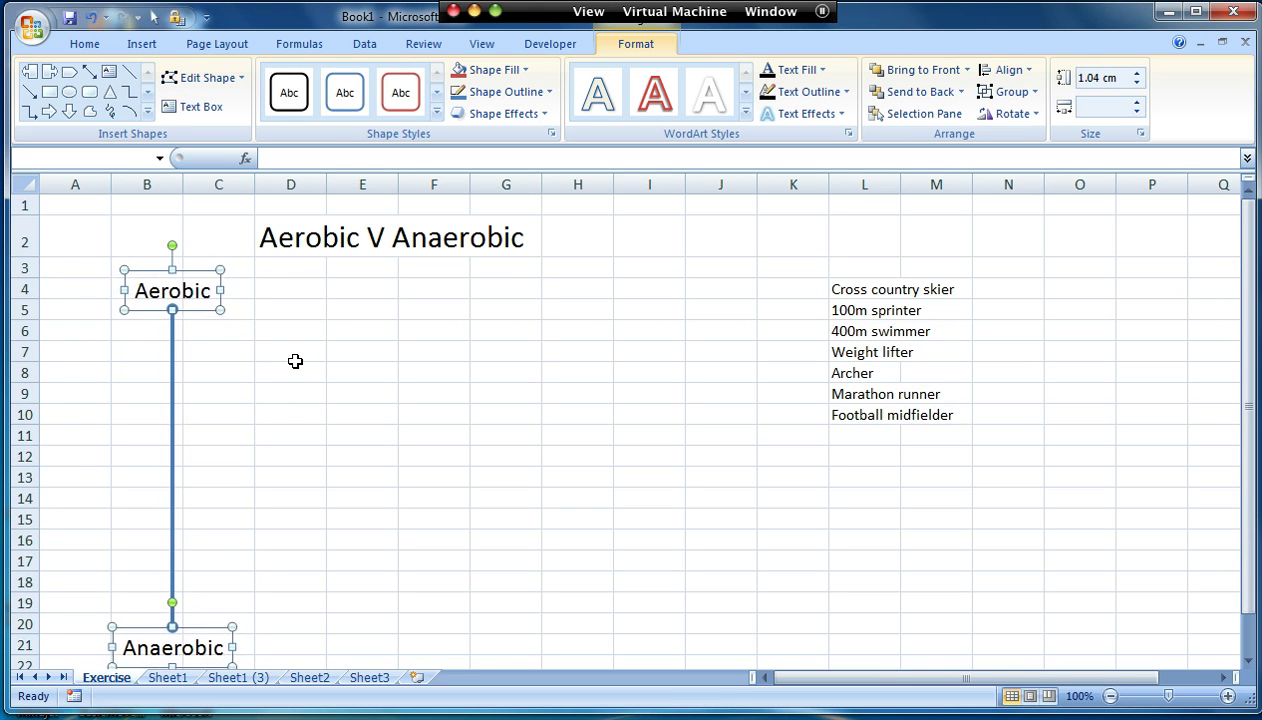
key(Left)
key(Up)
key(Up)
key(Left)
key(Left)
key(Left)
key(Left)
key(Left)
key(Left)
key(Left)
key(Left)
key(Left)
key(Left)
key(Left)
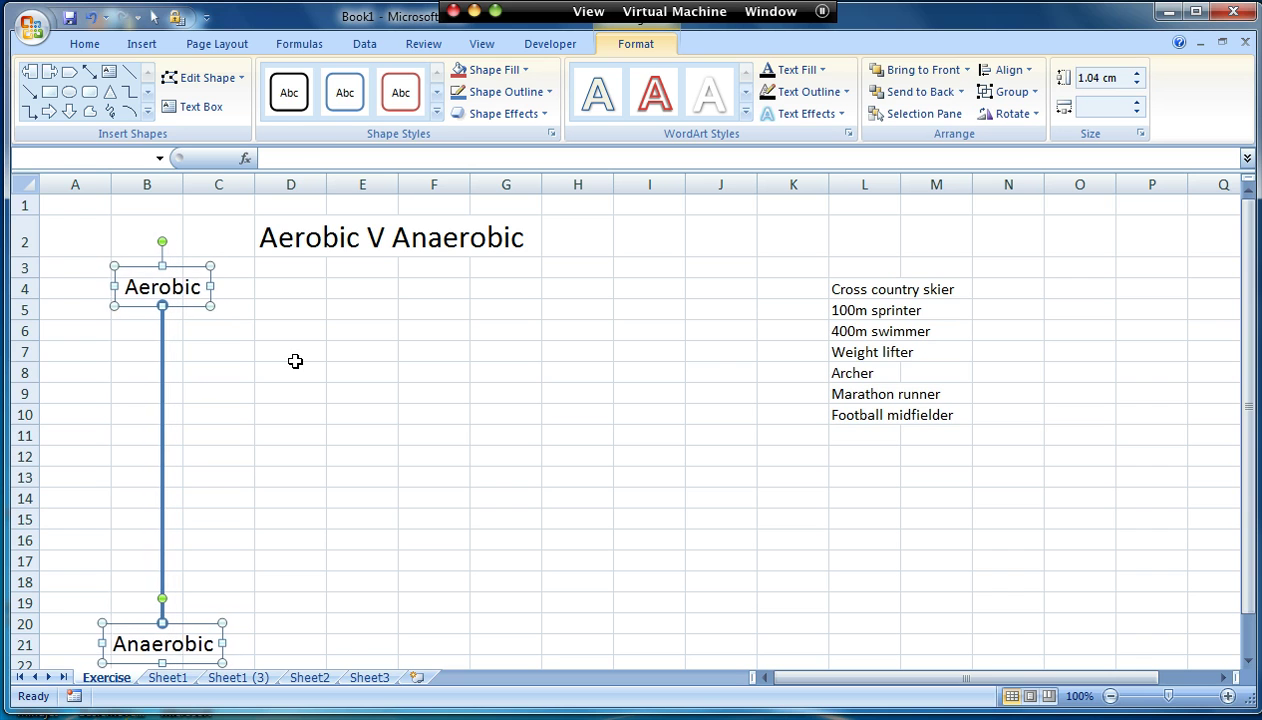
key(Left)
key(Up)
key(Up)
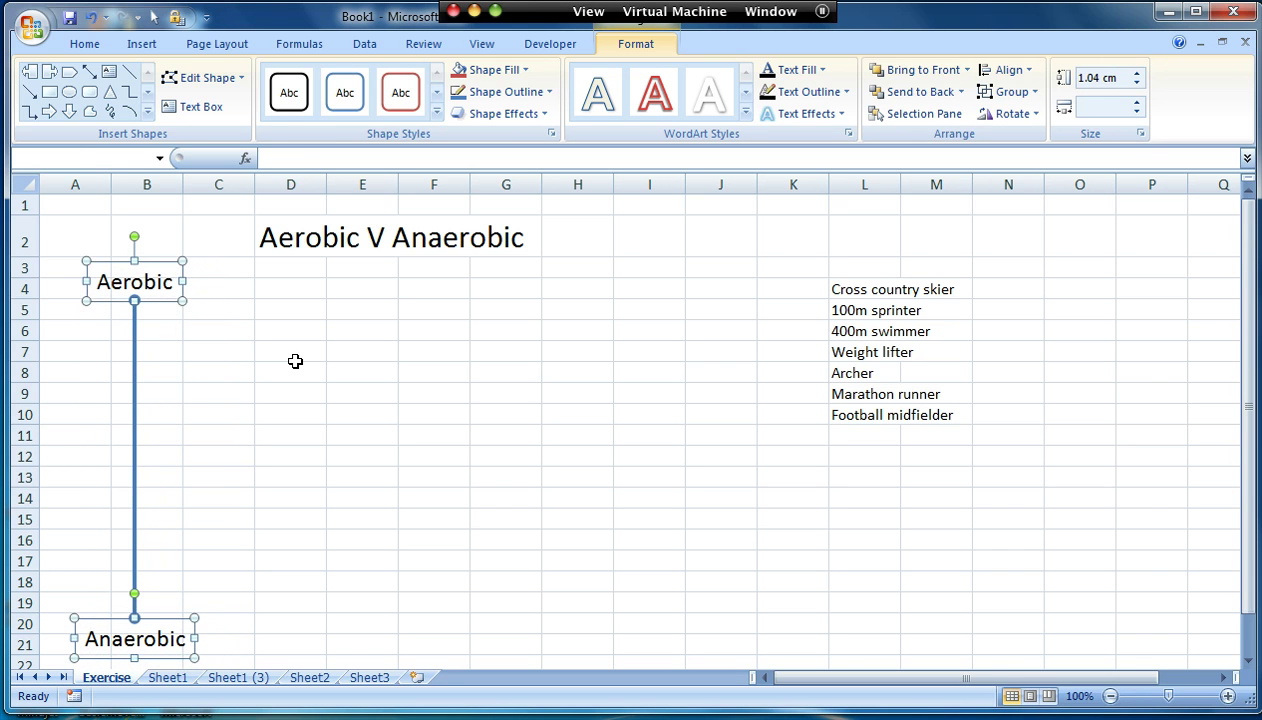
key(Left)
click(295, 361)
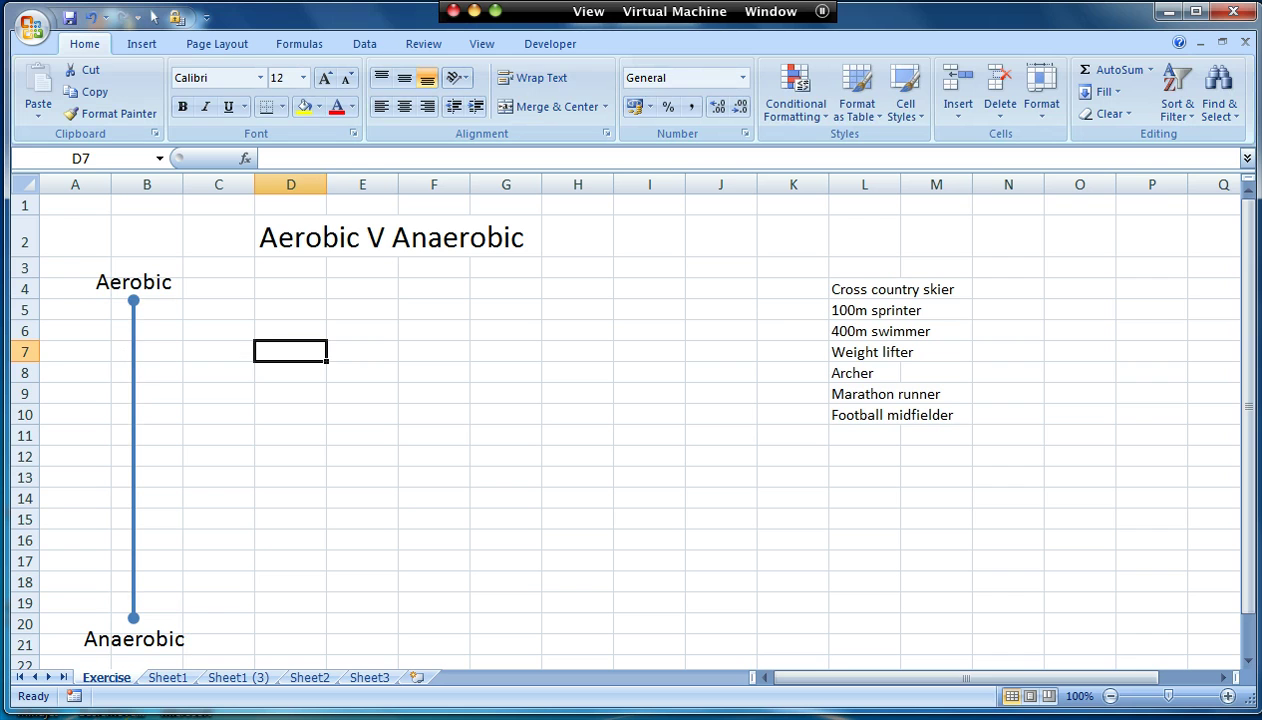
Group the Aerobic label, the connecting line and the Anaerobic label into one object
click(108, 282)
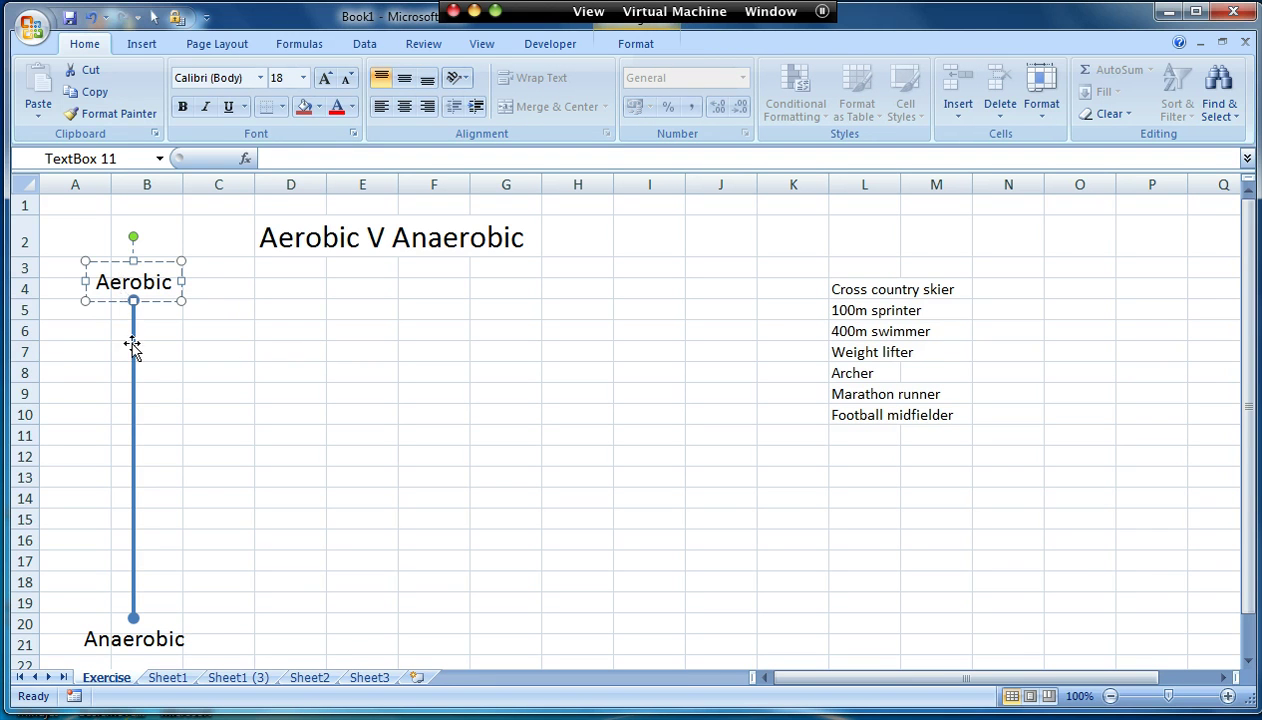
shift+click(138, 580)
shift+click(145, 631)
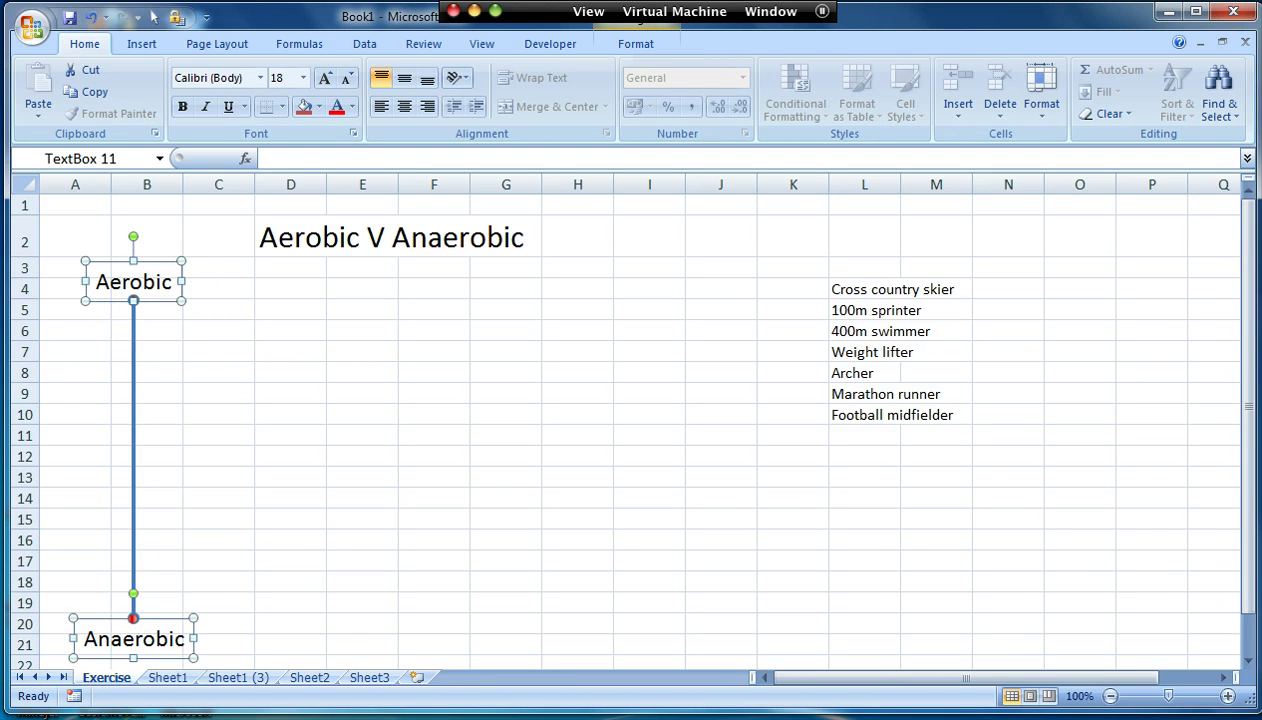
click(643, 48)
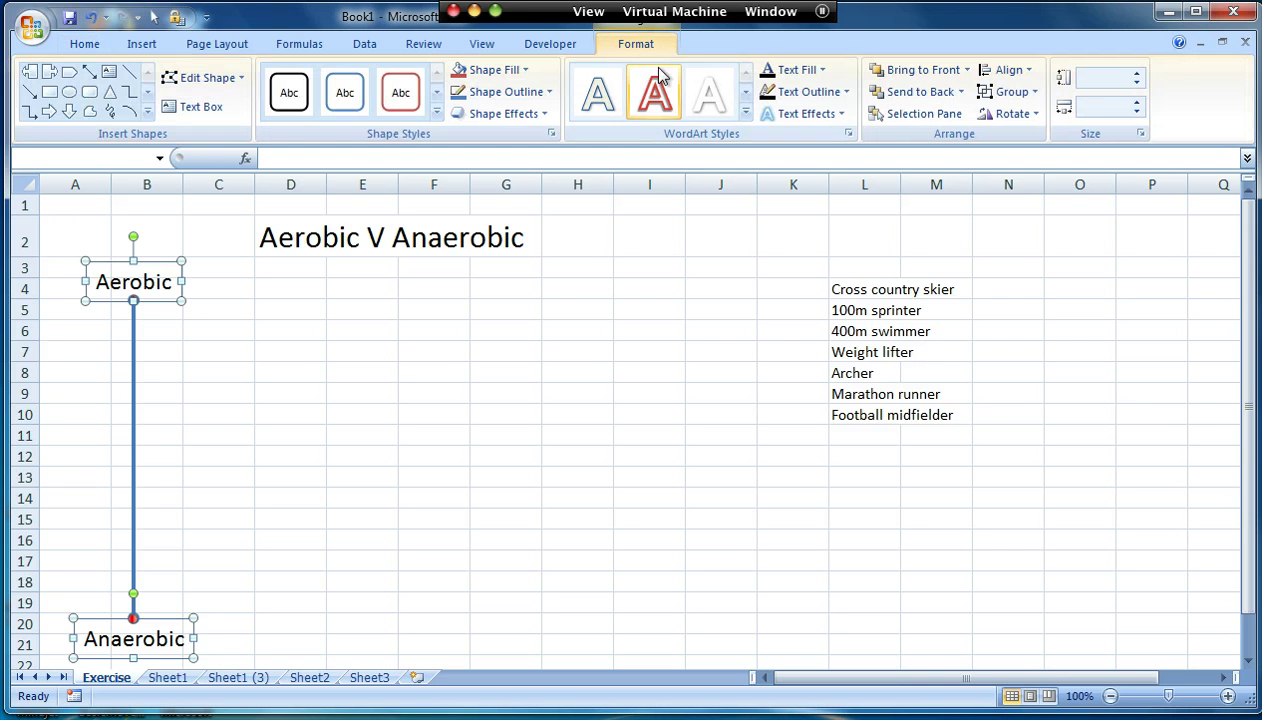
click(1003, 92)
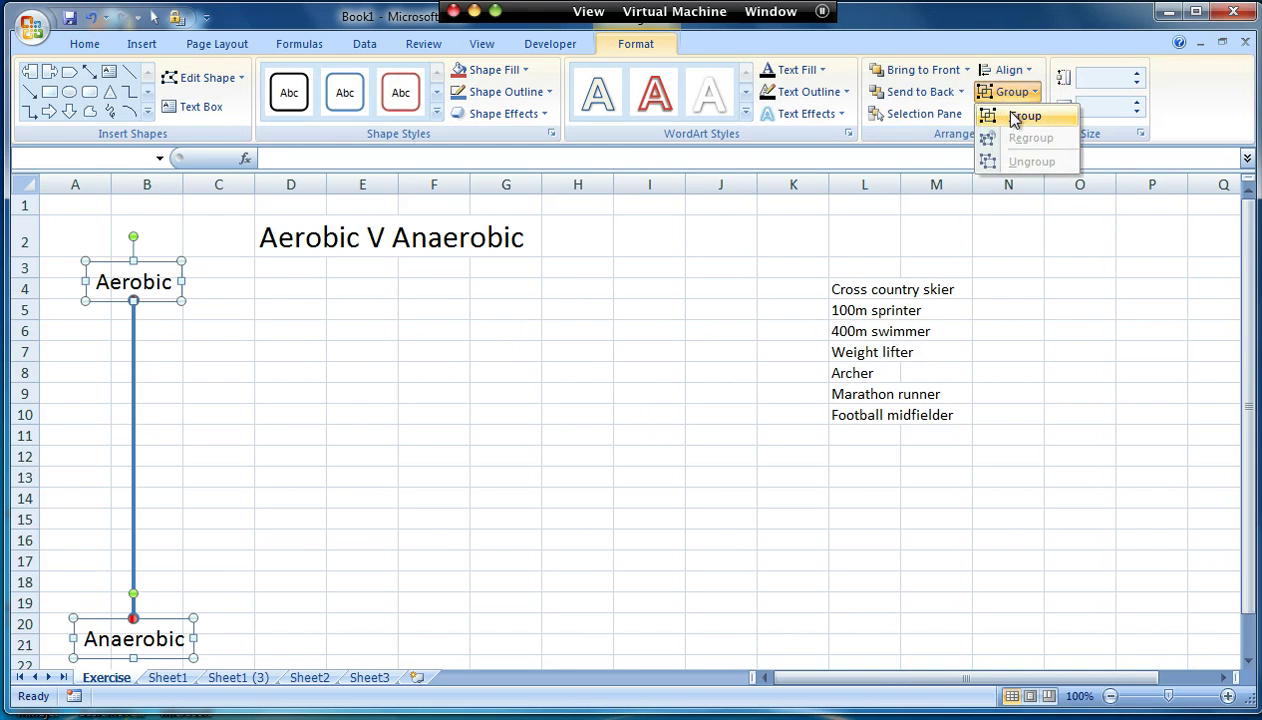
click(1018, 190)
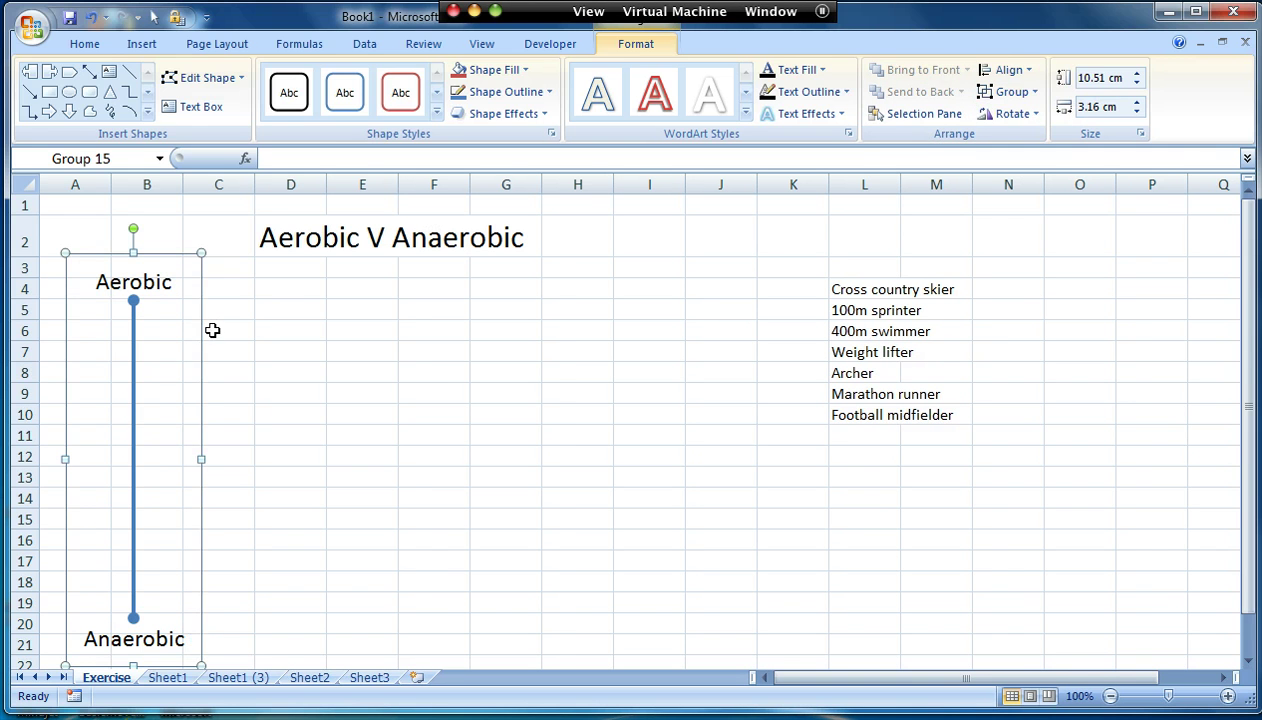
click(163, 372)
right_click(164, 373)
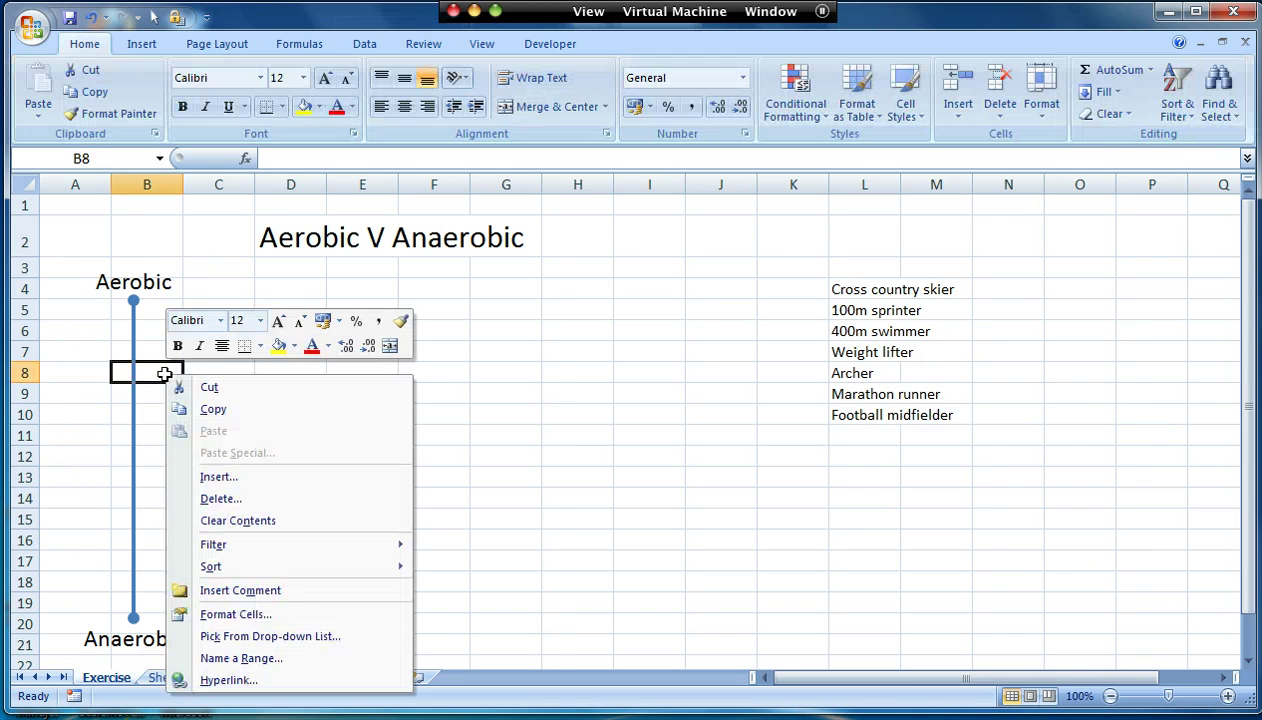
Set the grouped continuum line so it doesn't move or size with cells, keeping it locked
key(Escape)
right_click(133, 313)
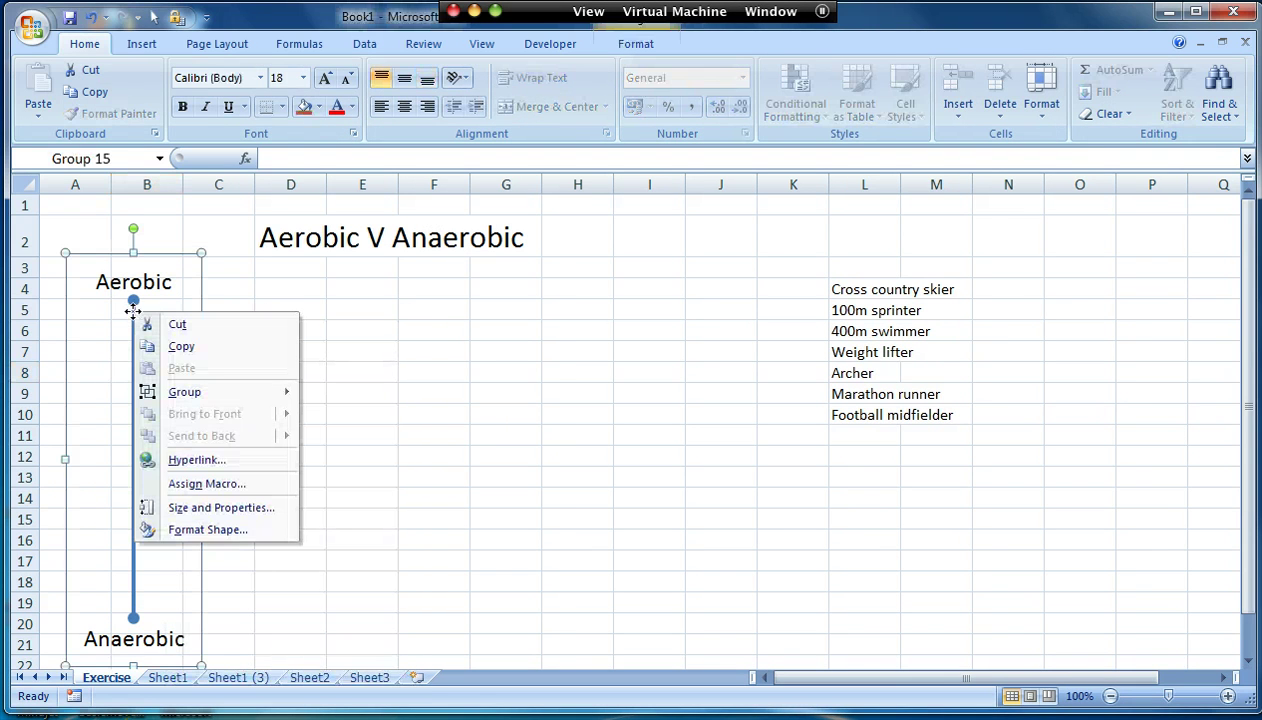
click(199, 508)
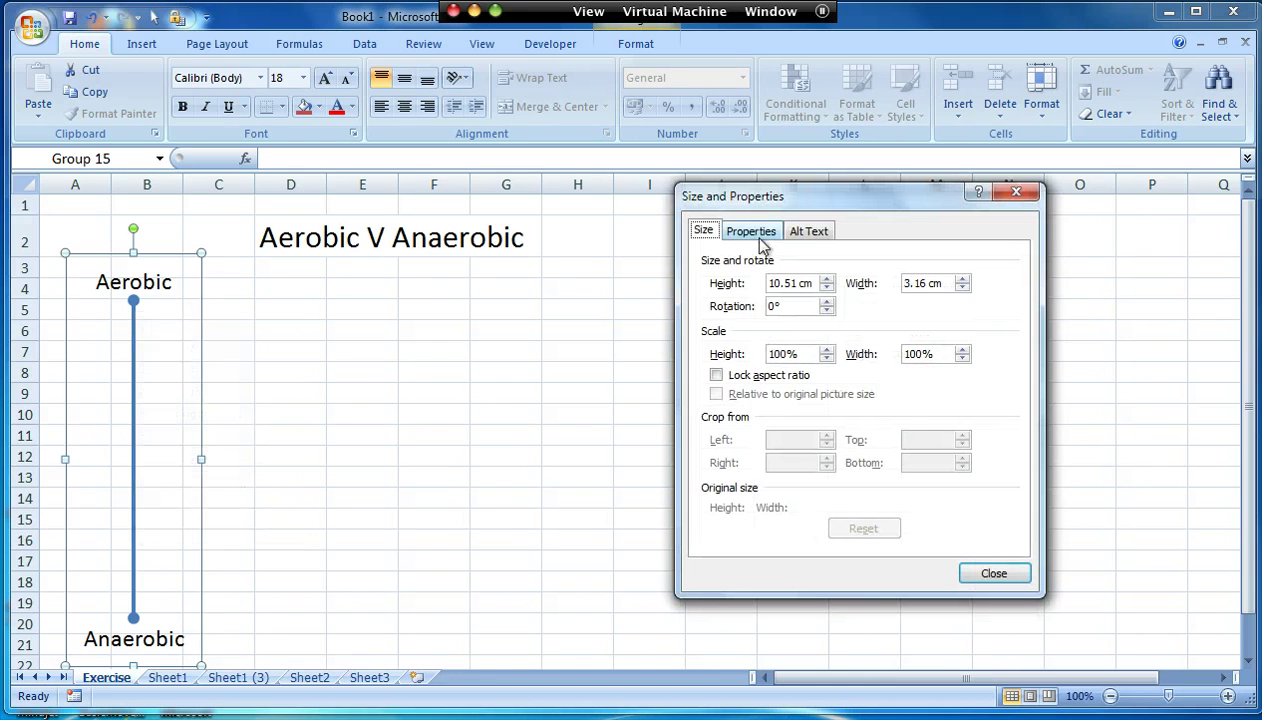
click(760, 233)
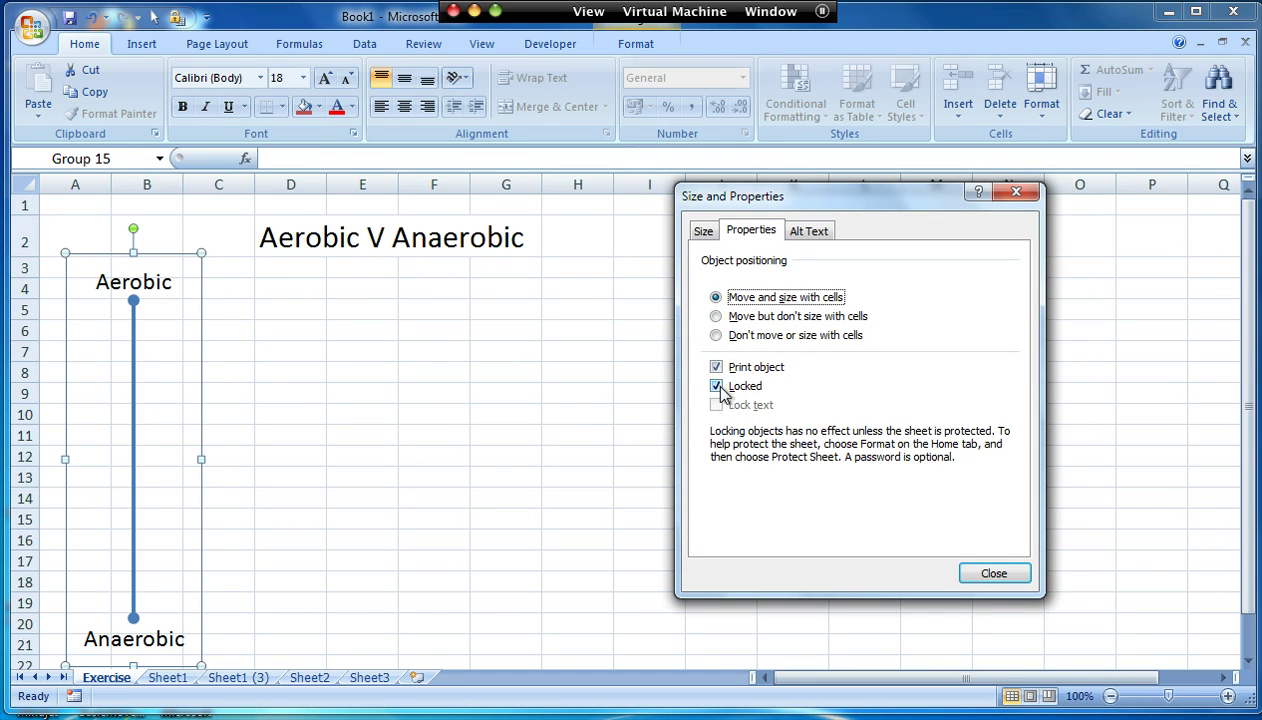
click(719, 337)
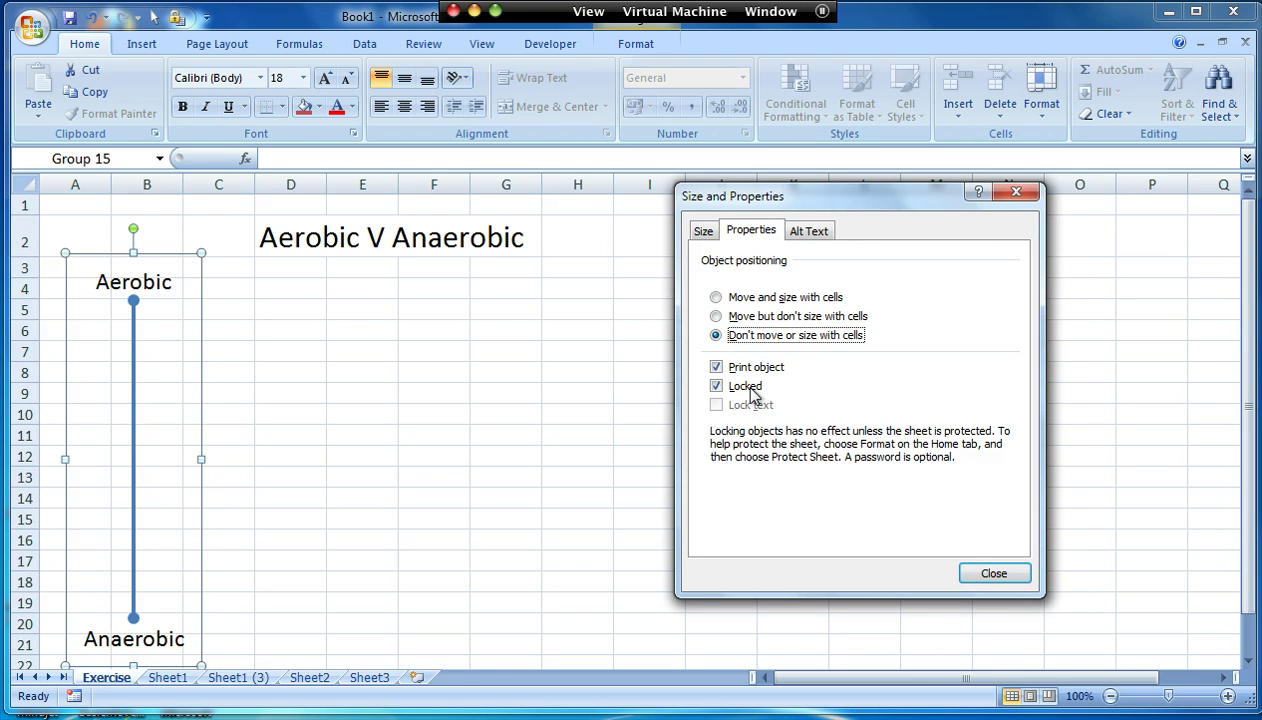
click(988, 573)
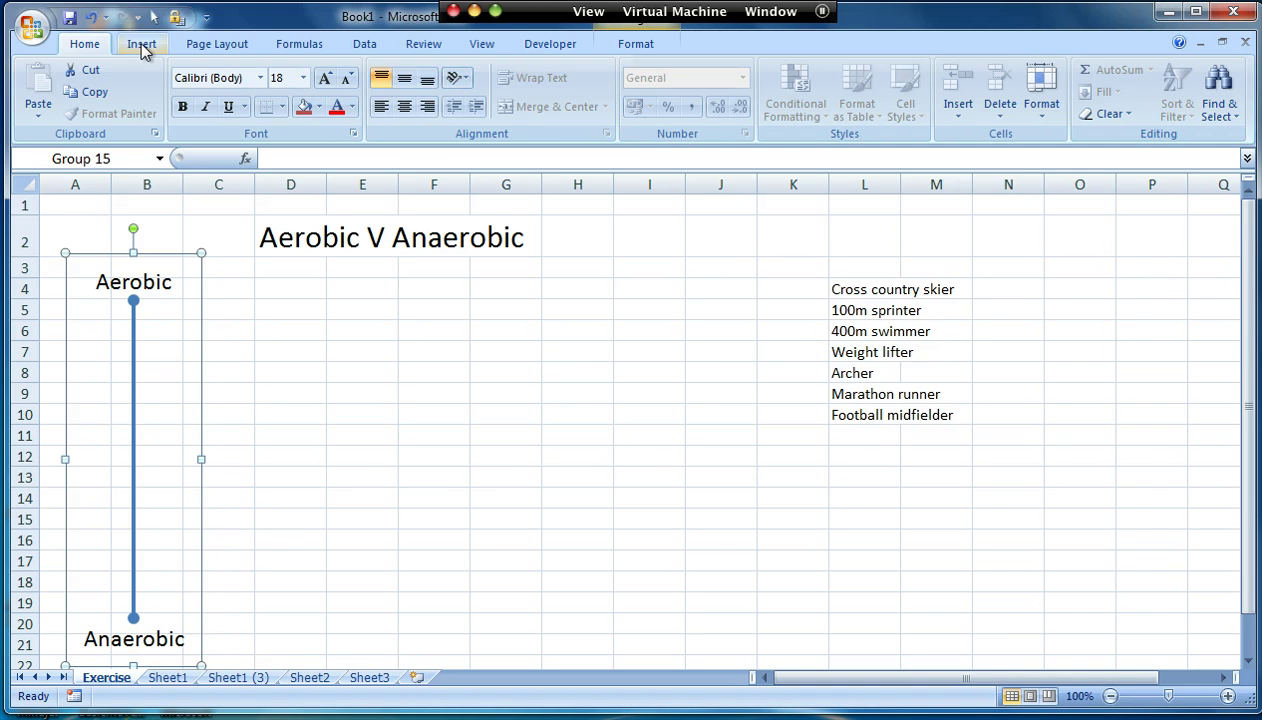
Change the page orientation to landscape and check where the page breaks fall on the sheet
scroll(141, 50, down, 2)
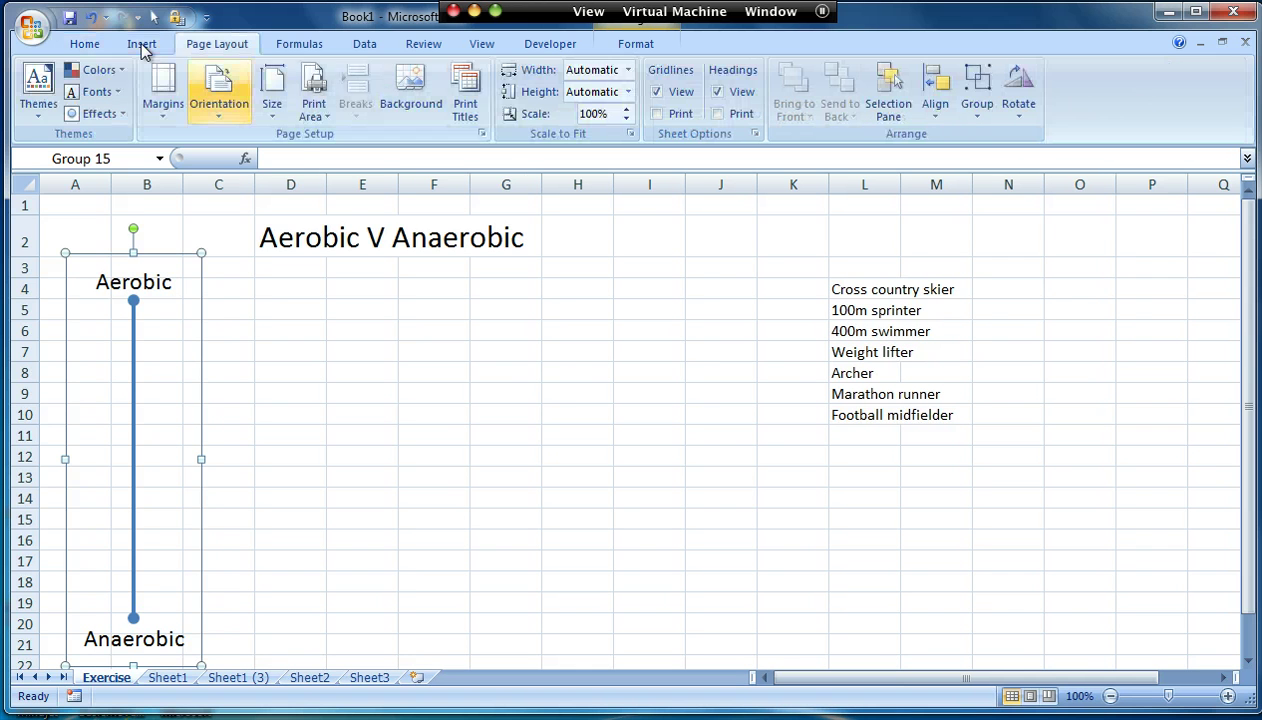
click(218, 95)
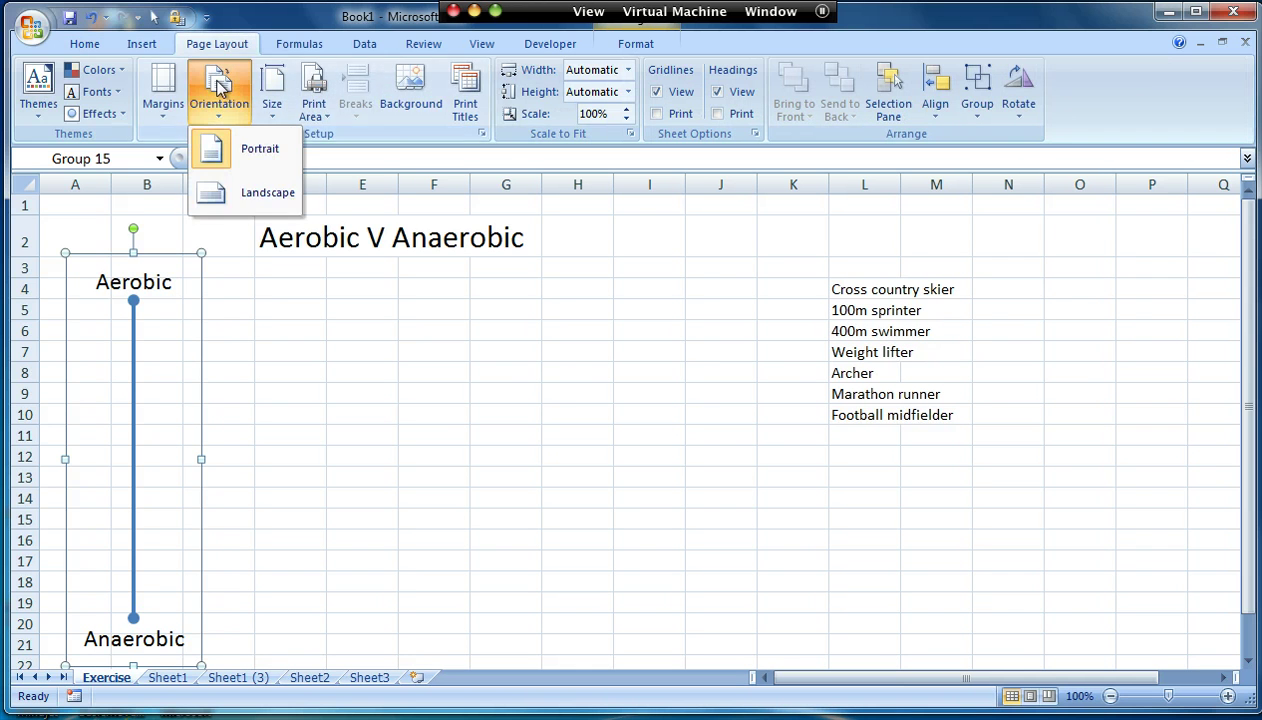
click(213, 196)
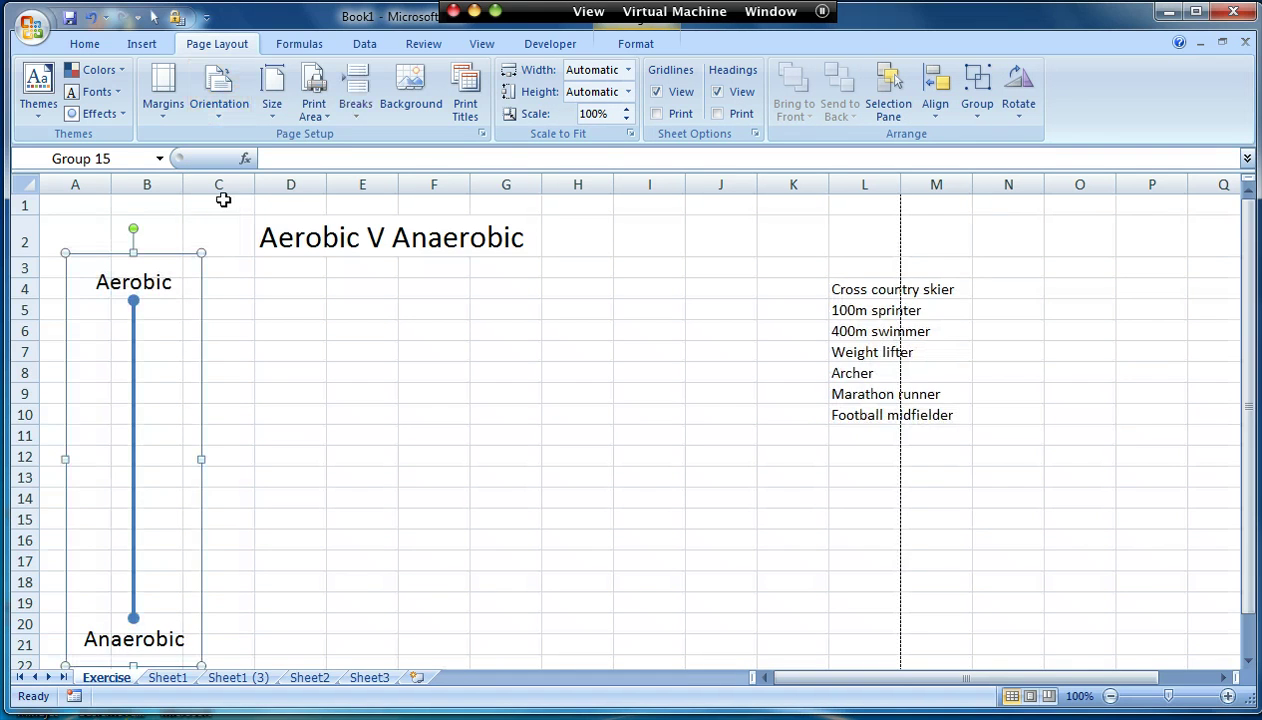
scroll(245, 244, down, 2)
scroll(255, 260, down, 1)
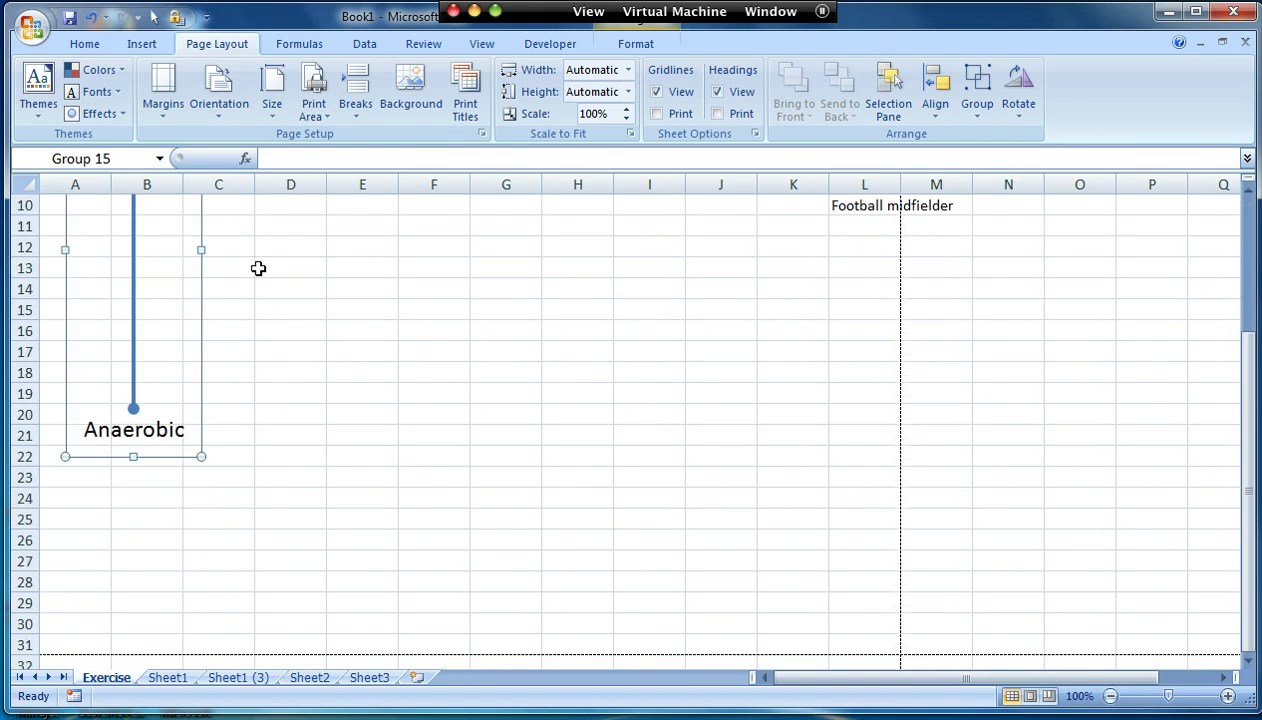
scroll(290, 327, up, 3)
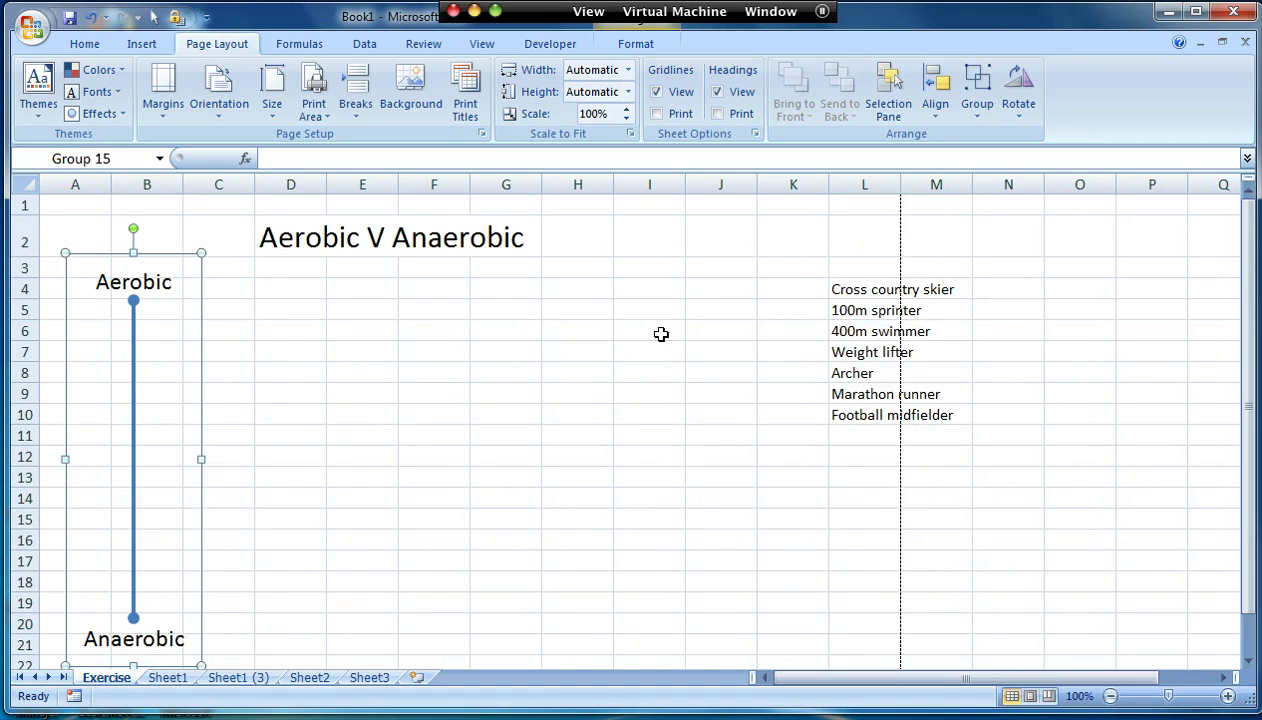
scroll(341, 382, down, 4)
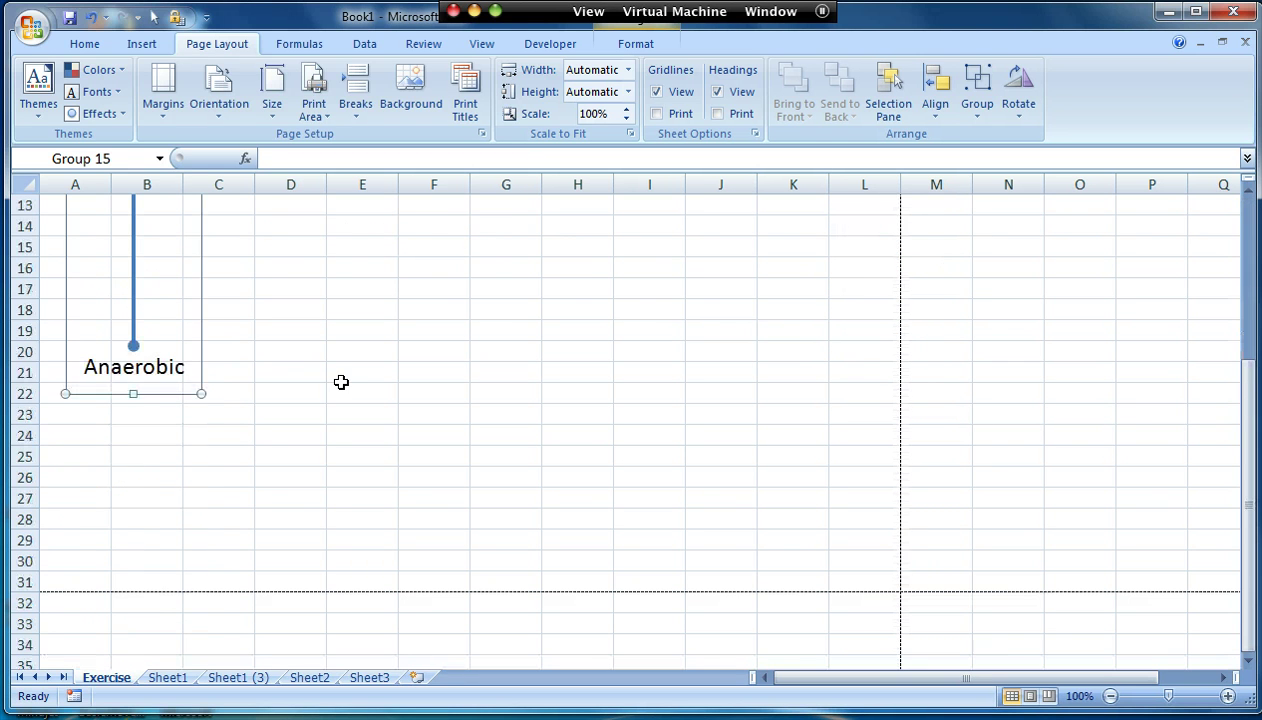
scroll(341, 382, up, 4)
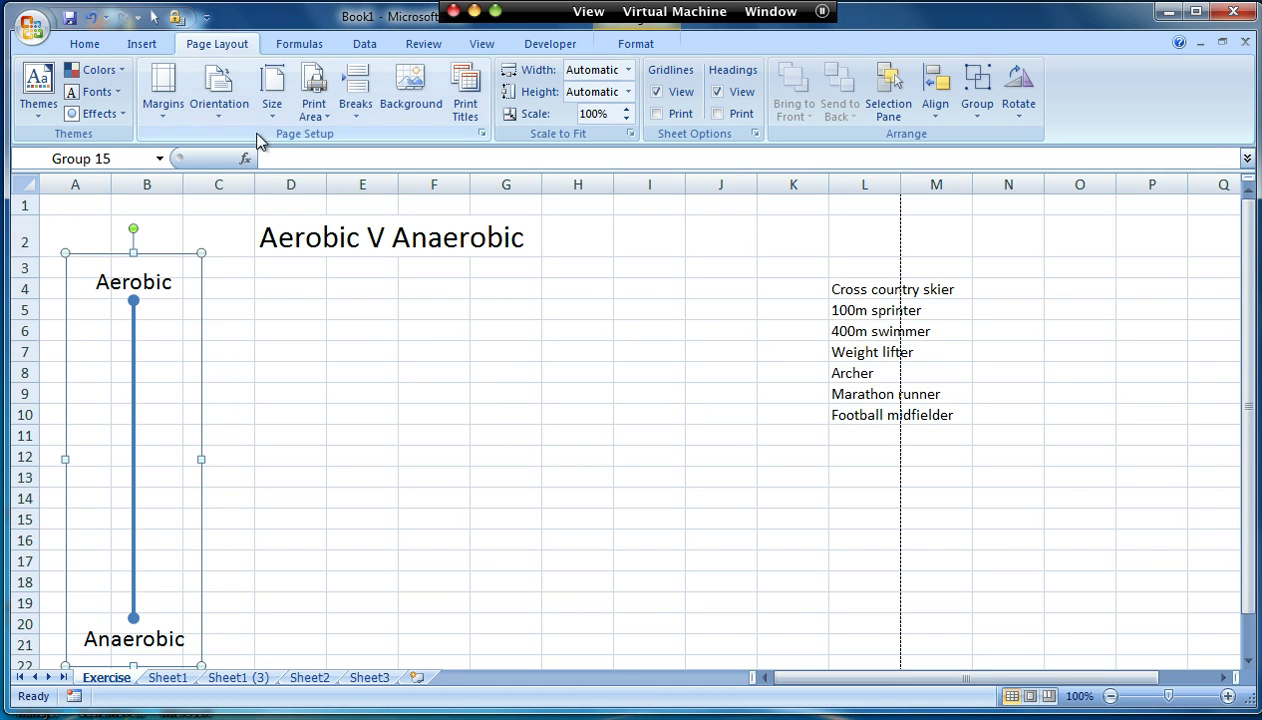
Draw a left arrow callout about 7.5 by 0.9 cm from column F at rows 4–6, extending its box toward the arrow and lengthening the arrowhead
click(141, 46)
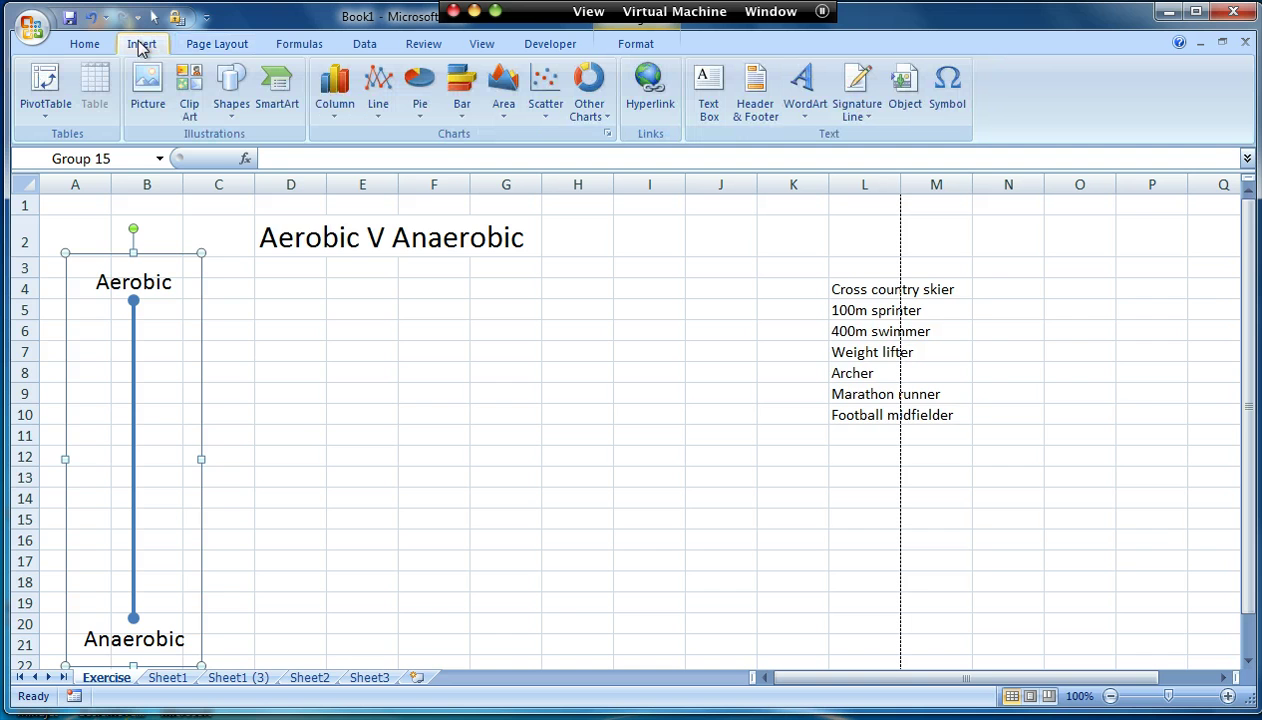
click(238, 92)
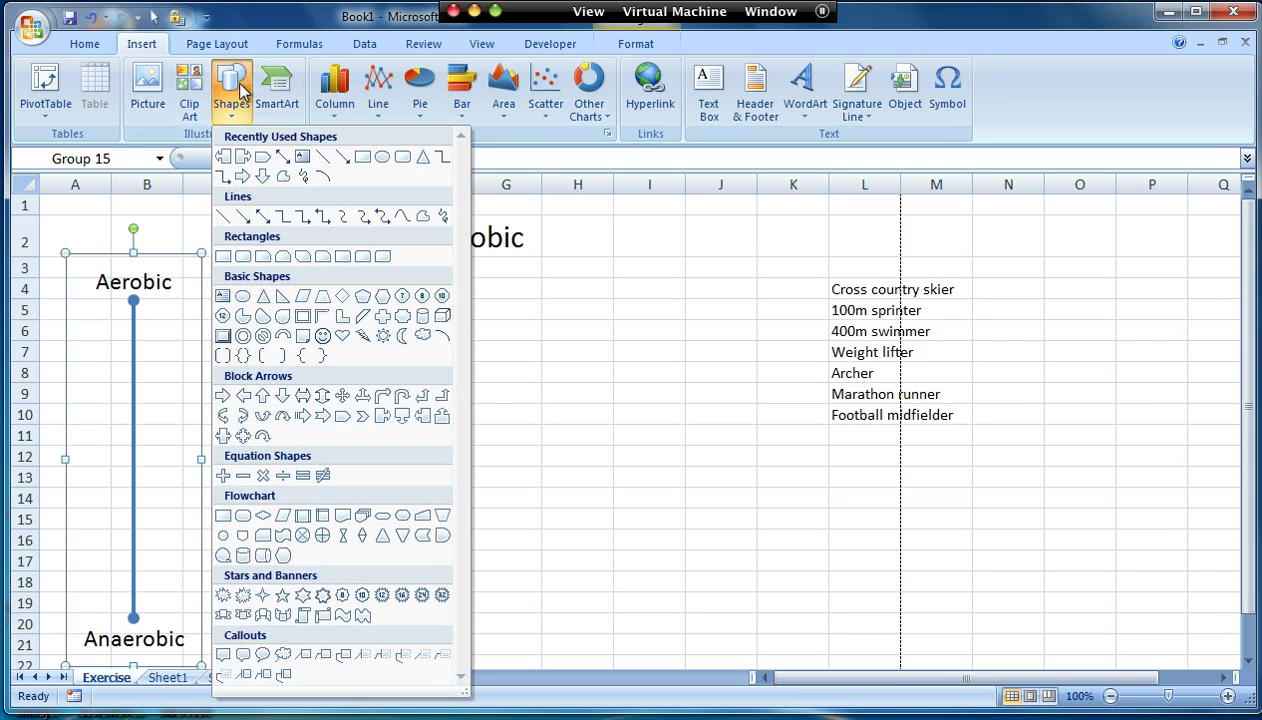
click(423, 417)
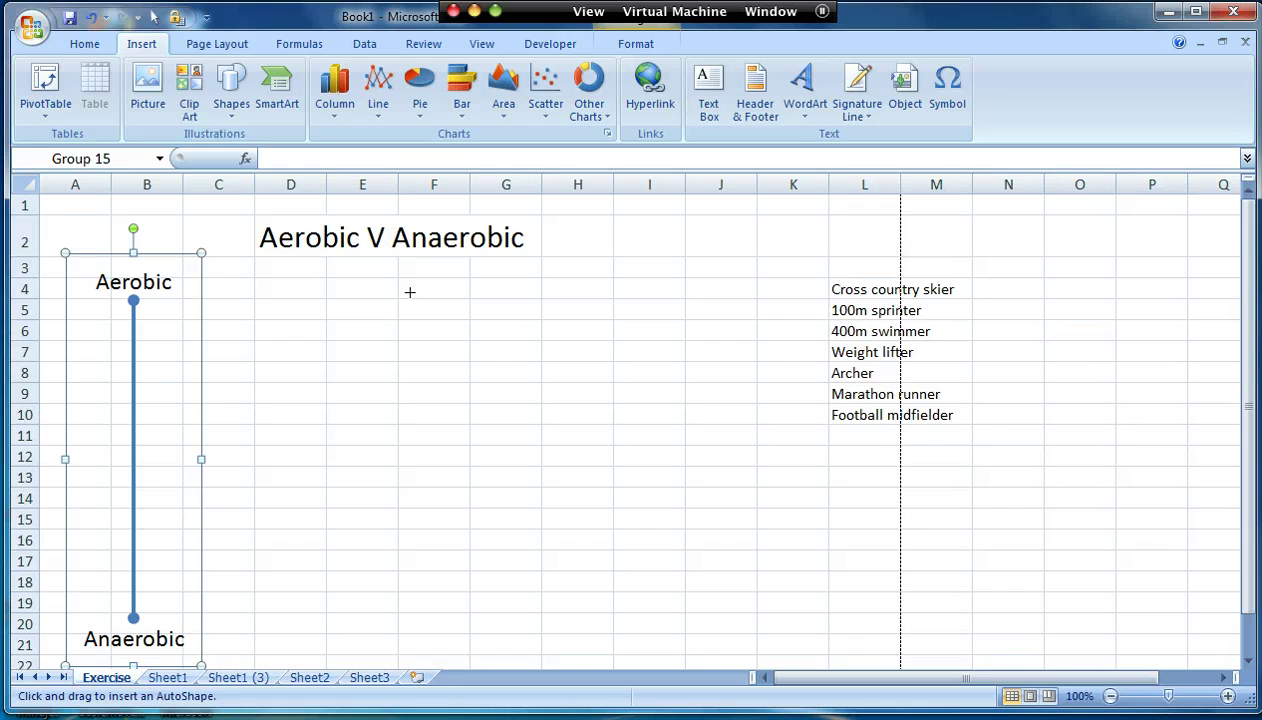
drag(409, 292, 695, 325)
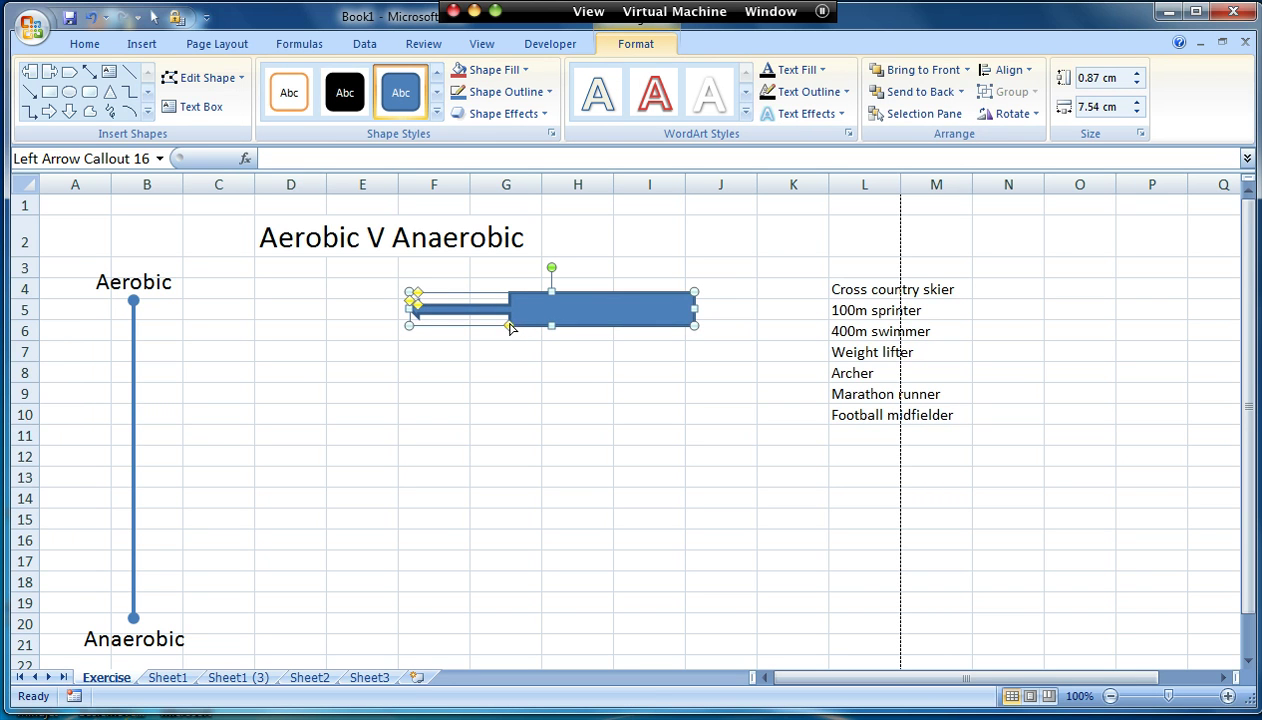
drag(510, 327, 471, 331)
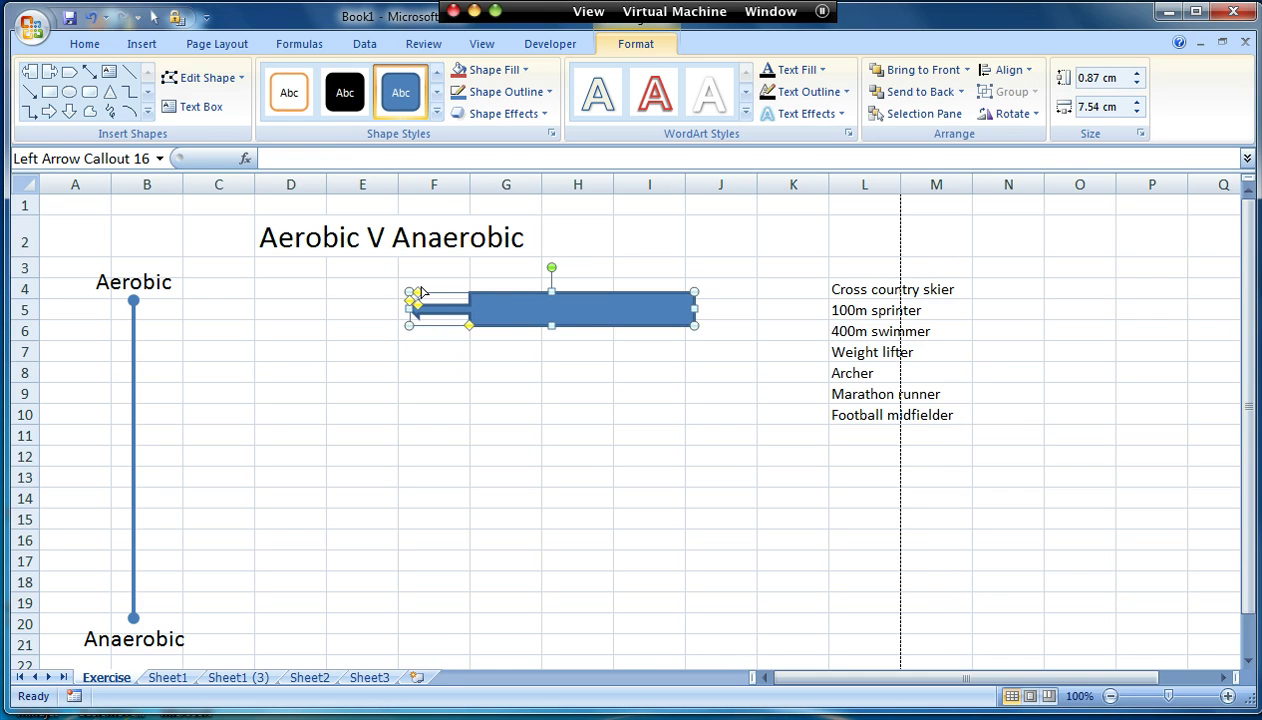
drag(419, 295, 433, 293)
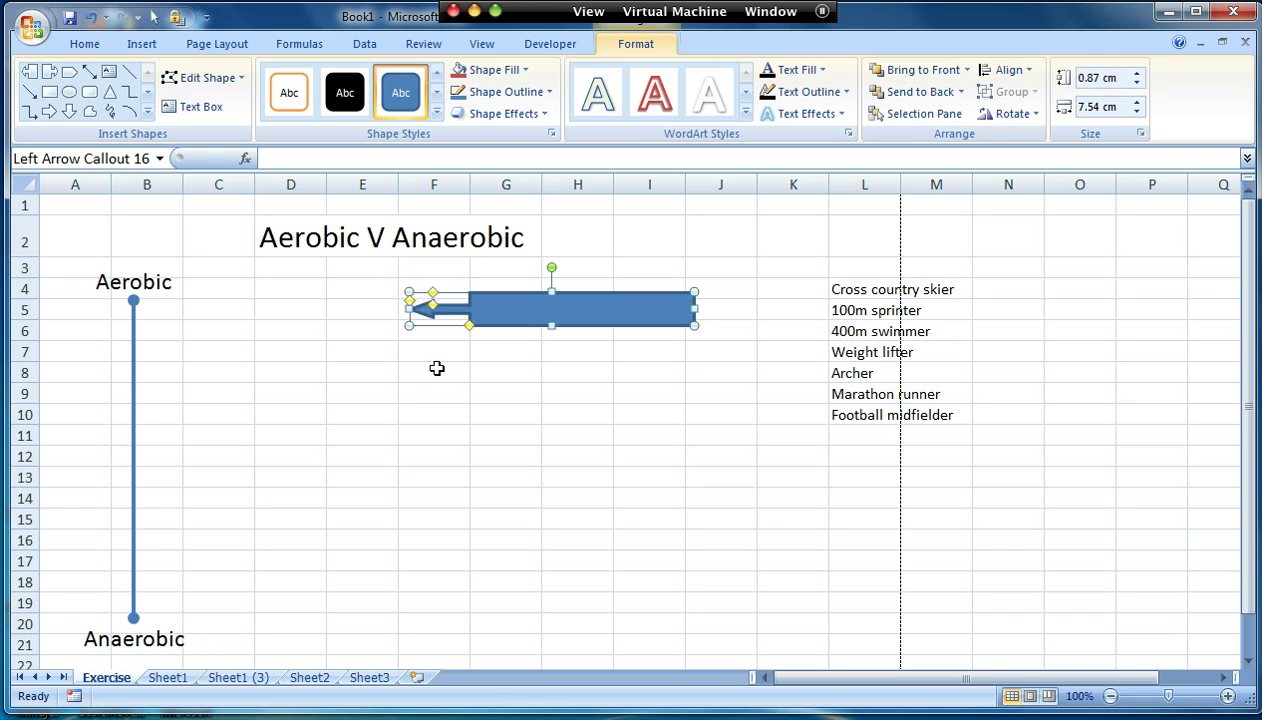